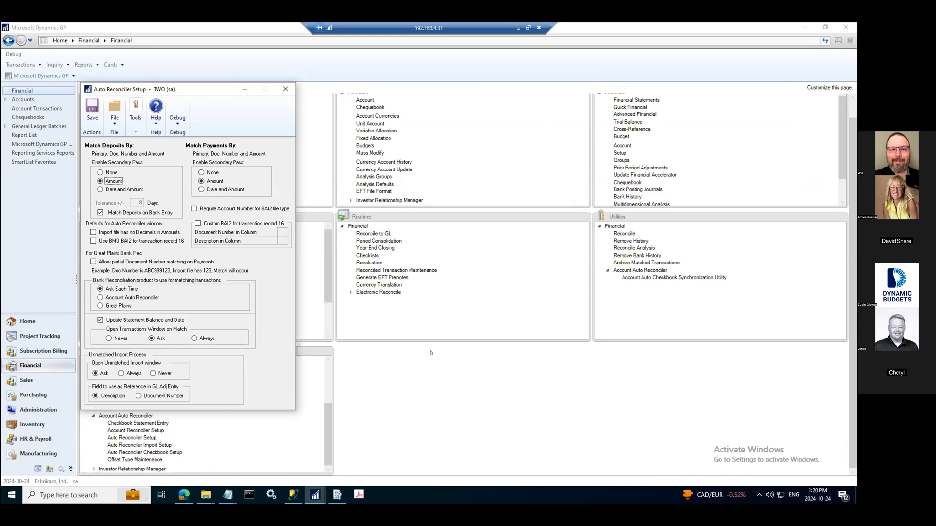
Close the reconciler setup window and open the Account Auto Checkbook Synchronization Utility
click(245, 89)
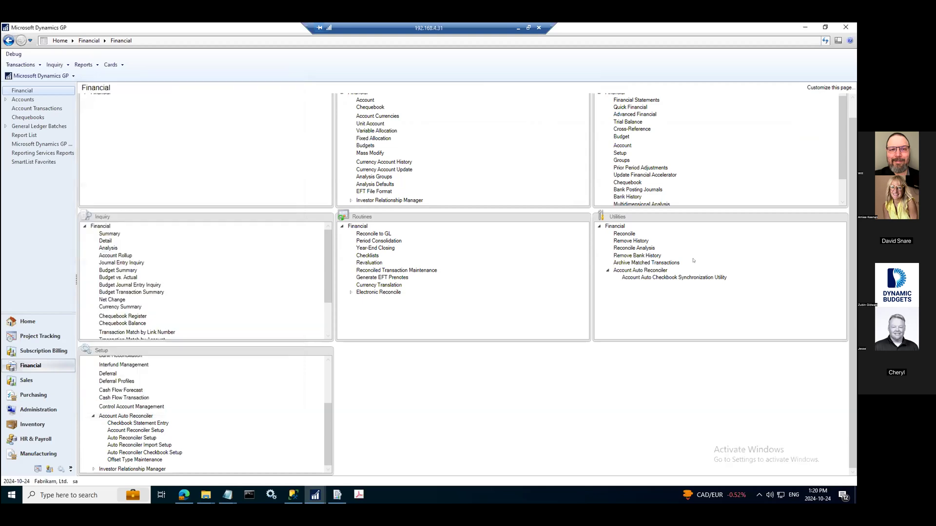
click(633, 279)
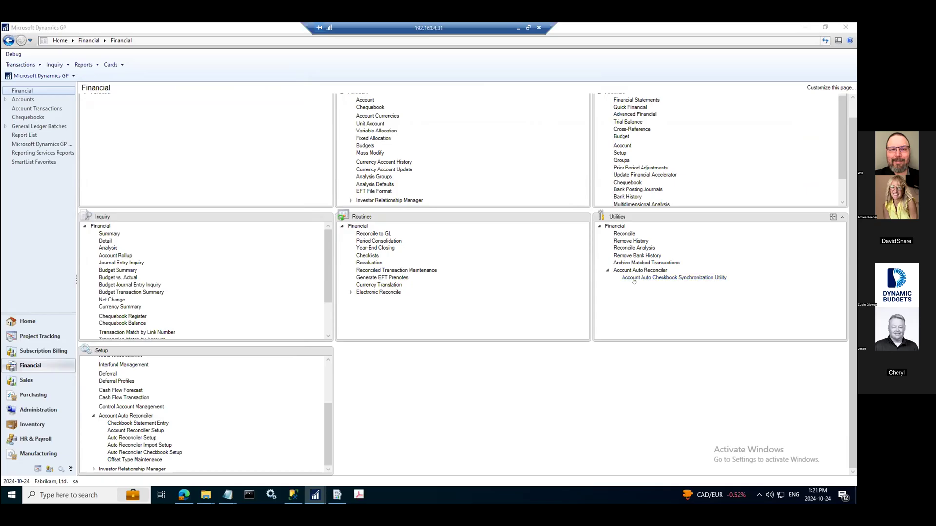
drag(602, 112, 436, 95)
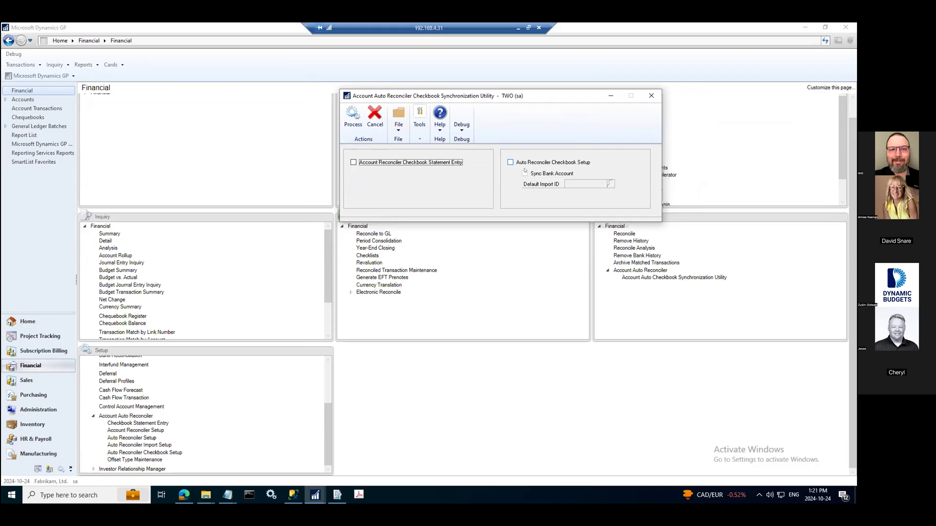
Open Auto Reconciler Import Setup and review the file type options for the UPTOWN import
click(168, 409)
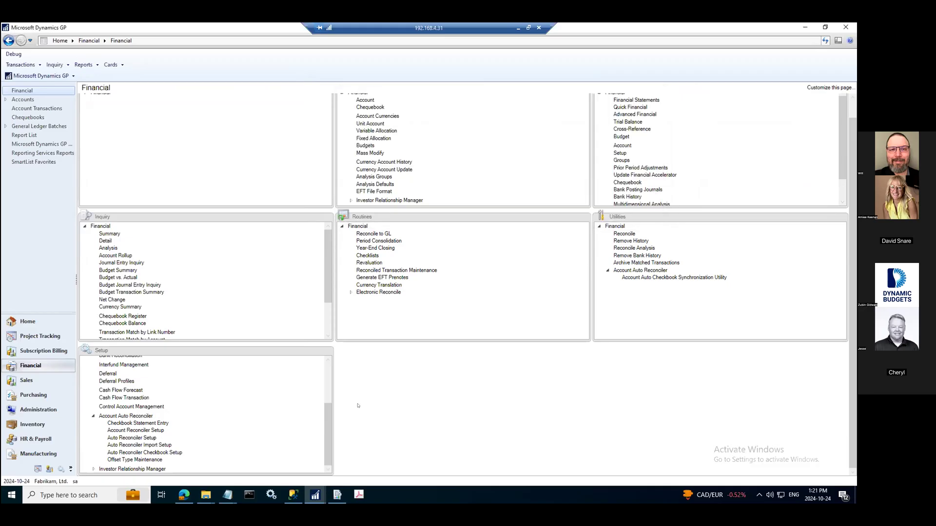
click(156, 446)
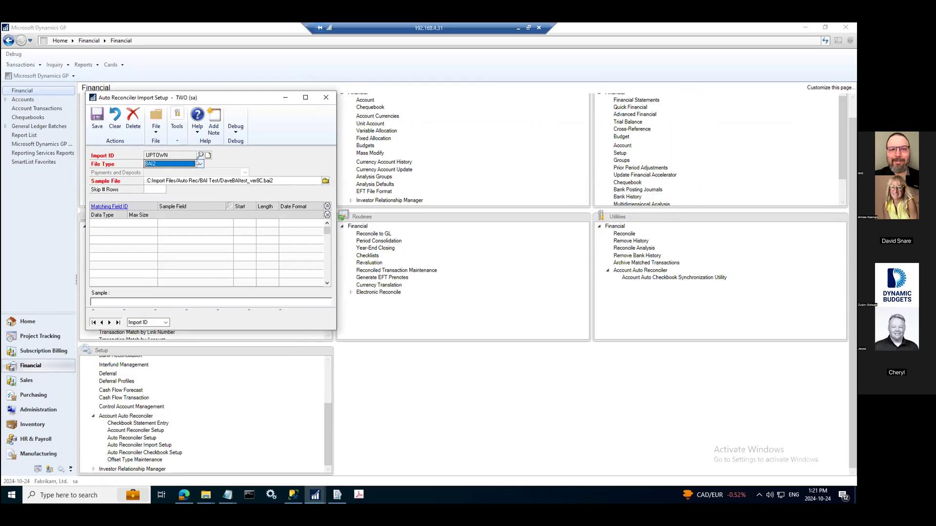
click(200, 164)
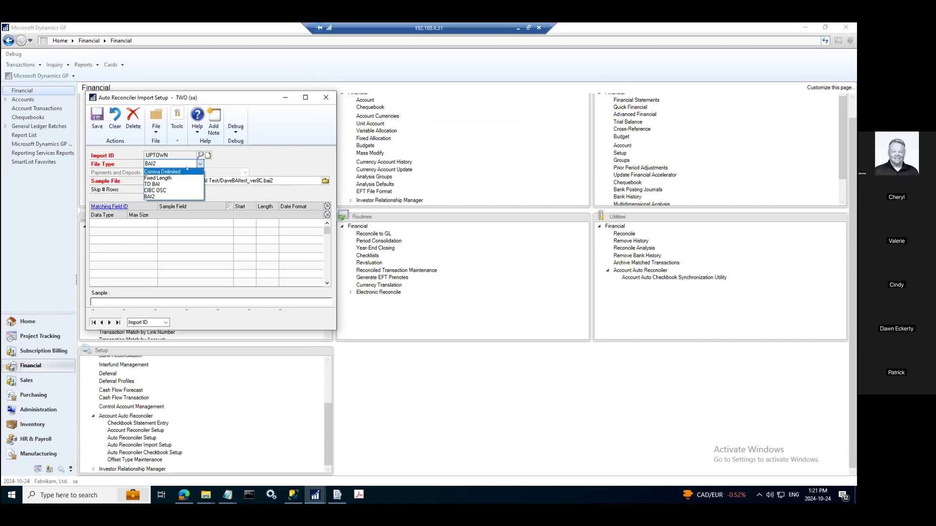
click(273, 157)
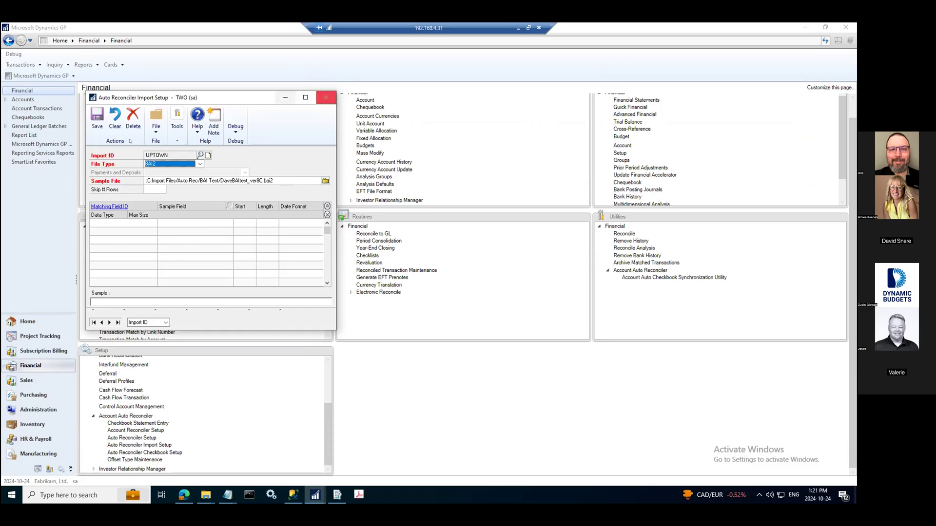
In the synchronization utility, enable Auto Reconciler Checkbook Setup and set the Default Import ID to UPTOWN
click(668, 278)
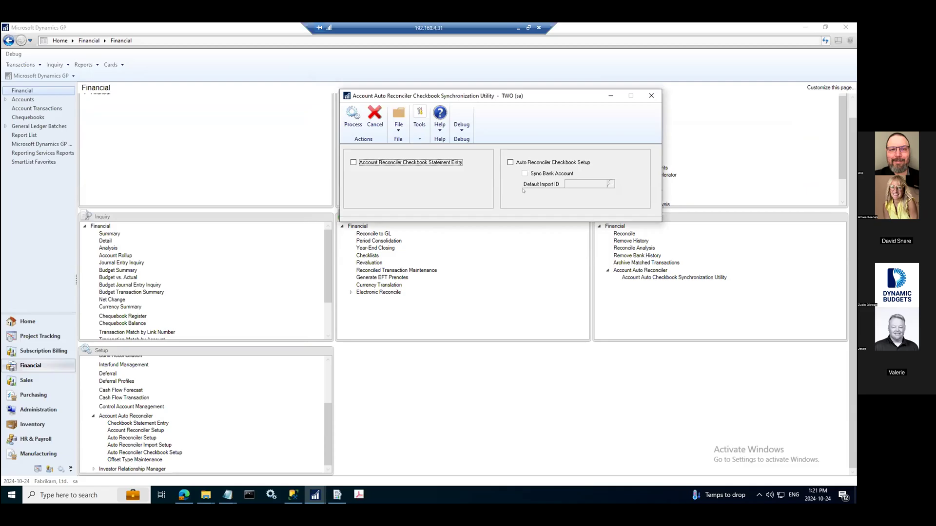
click(510, 163)
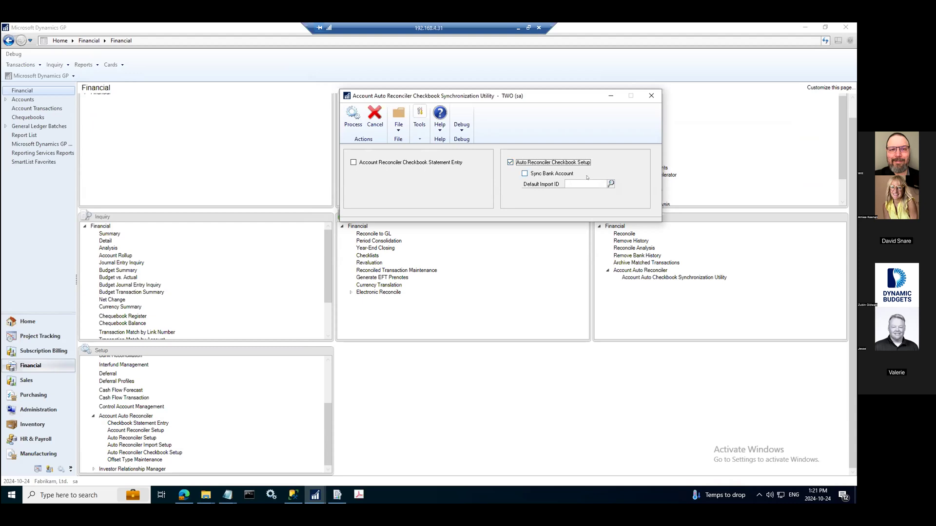
click(610, 184)
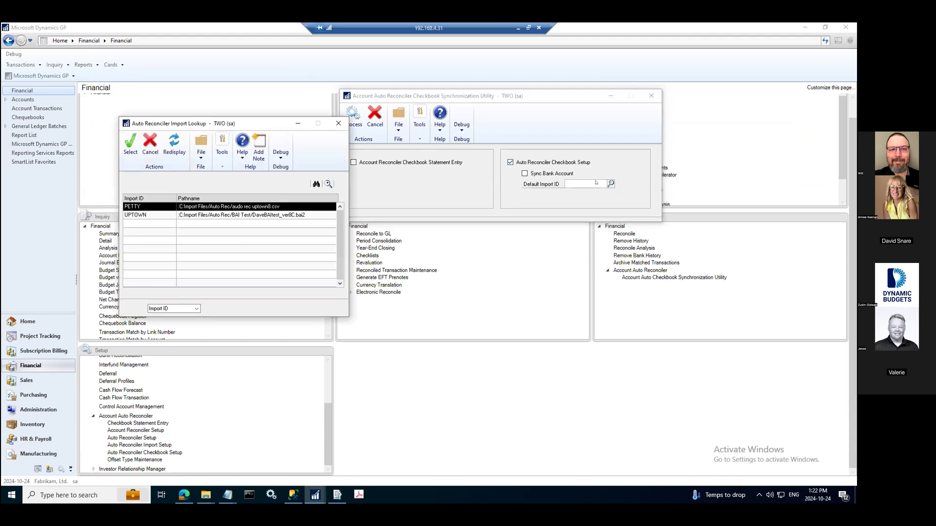
click(188, 214)
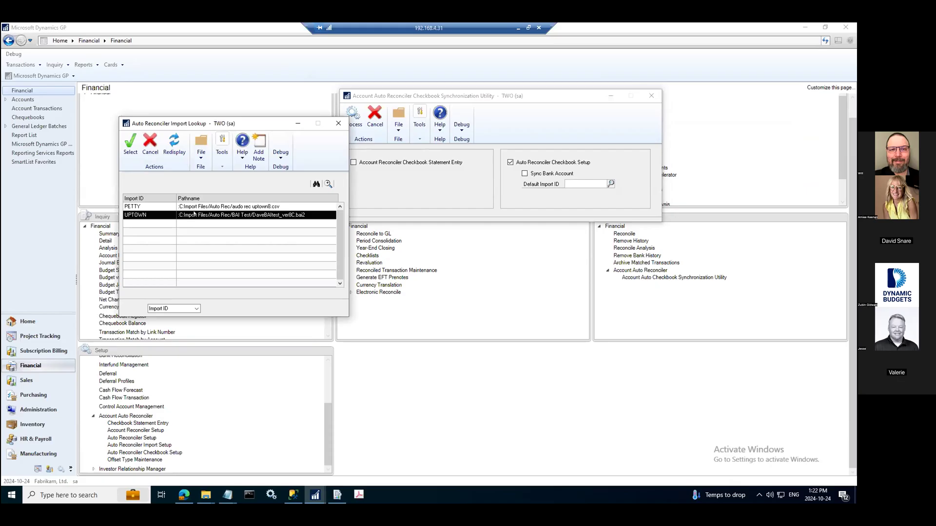
double_click(194, 214)
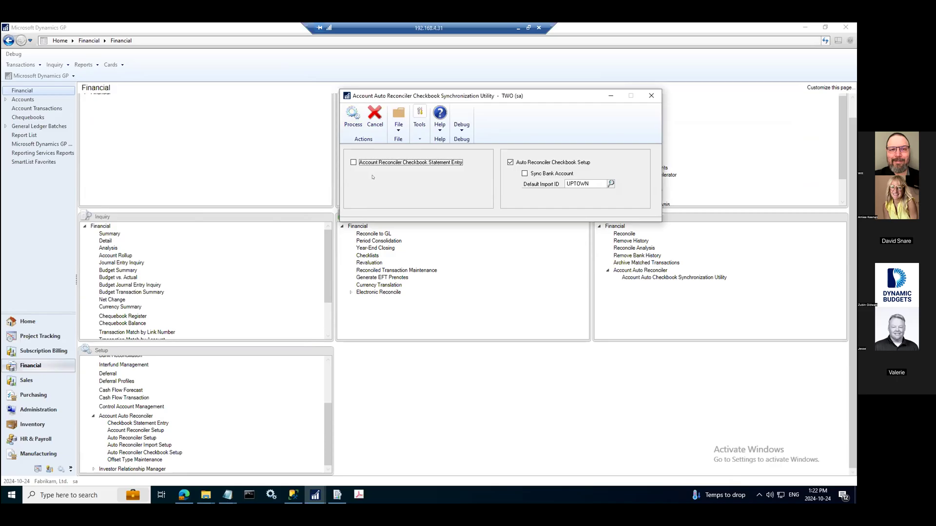
Review the Auto Reconciler Checkbook Setup and Chequebook Maintenance records for the UPTOWN TRUST chequebook
click(173, 453)
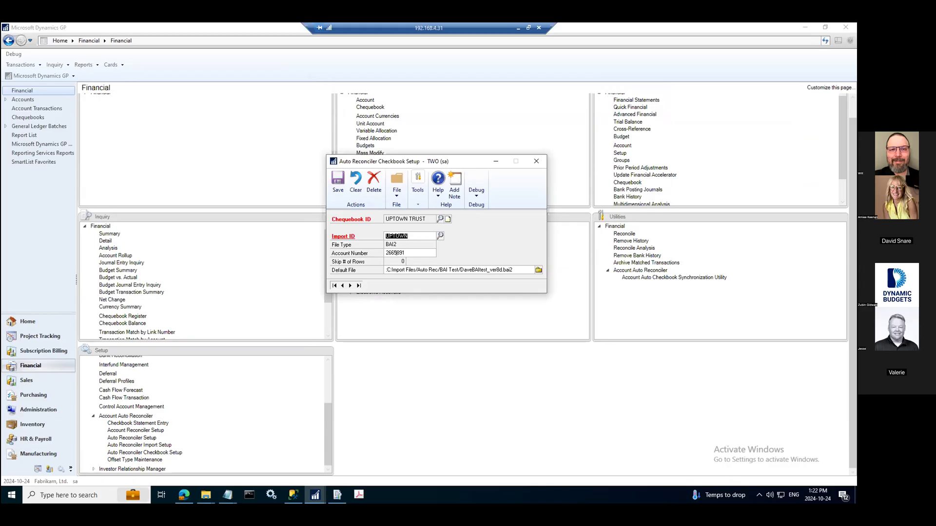
click(623, 277)
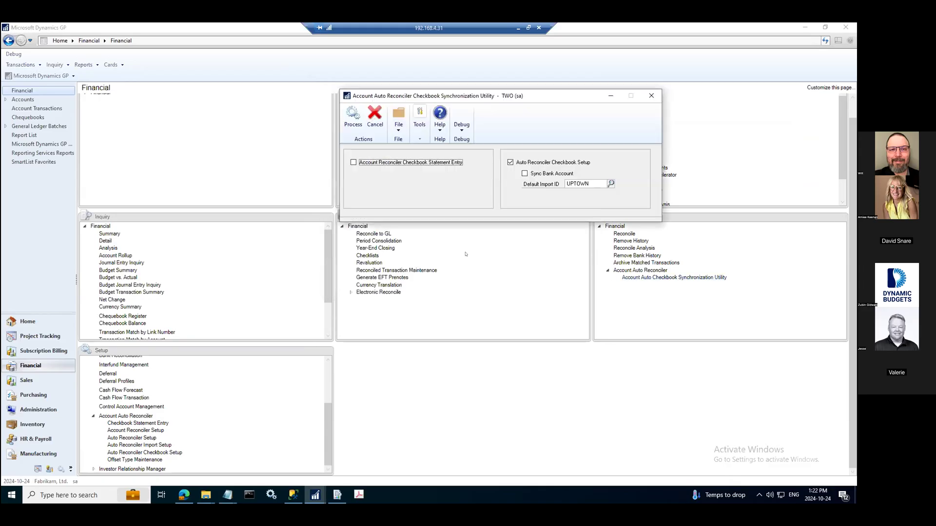
click(164, 452)
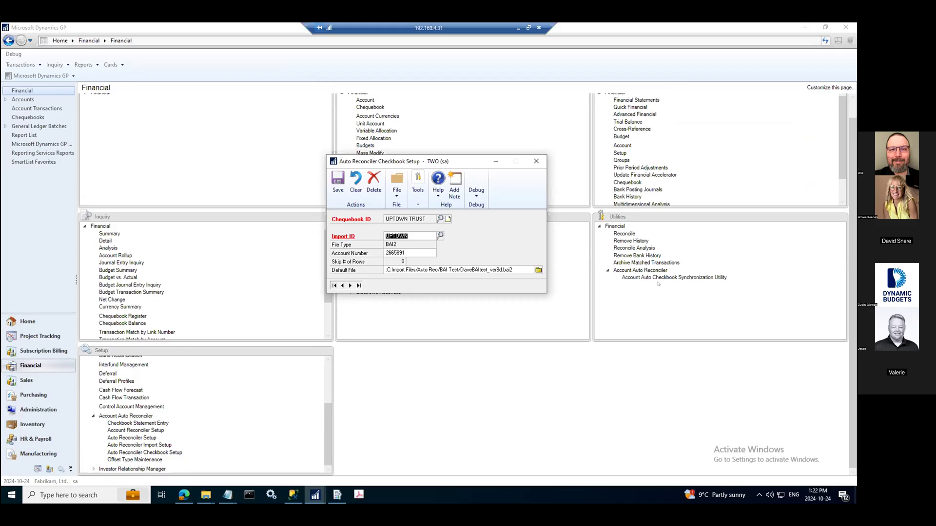
click(852, 105)
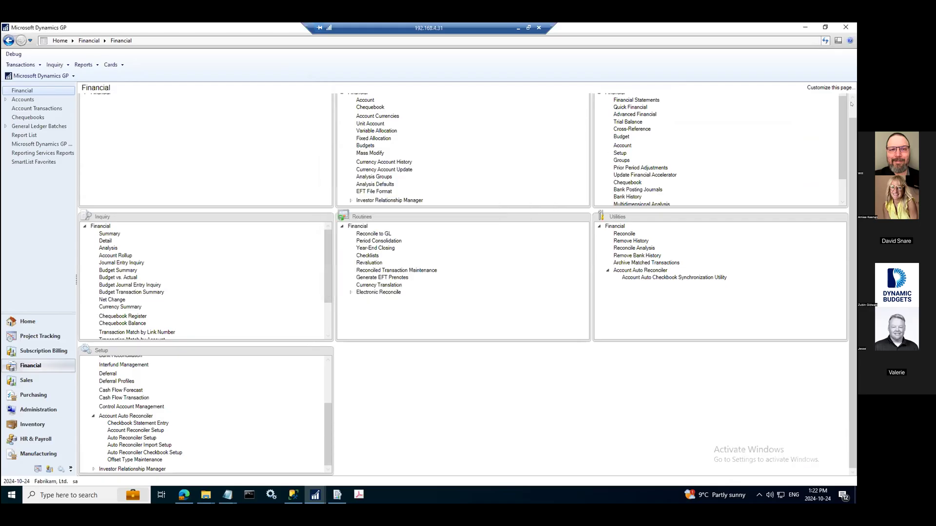
click(369, 126)
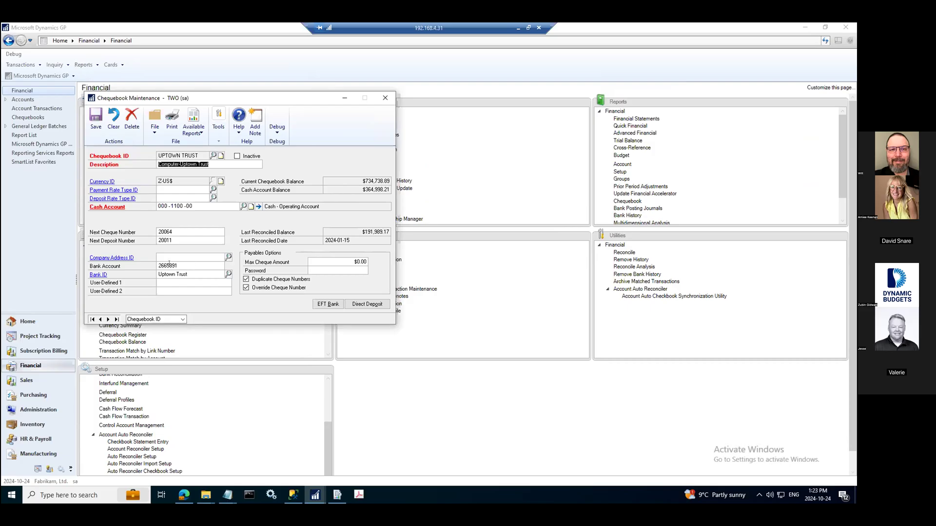
click(385, 98)
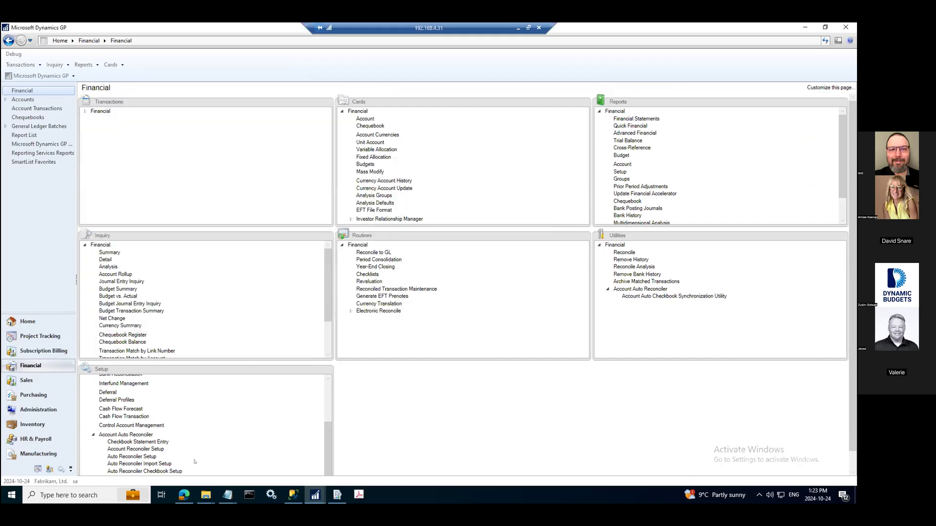
click(159, 473)
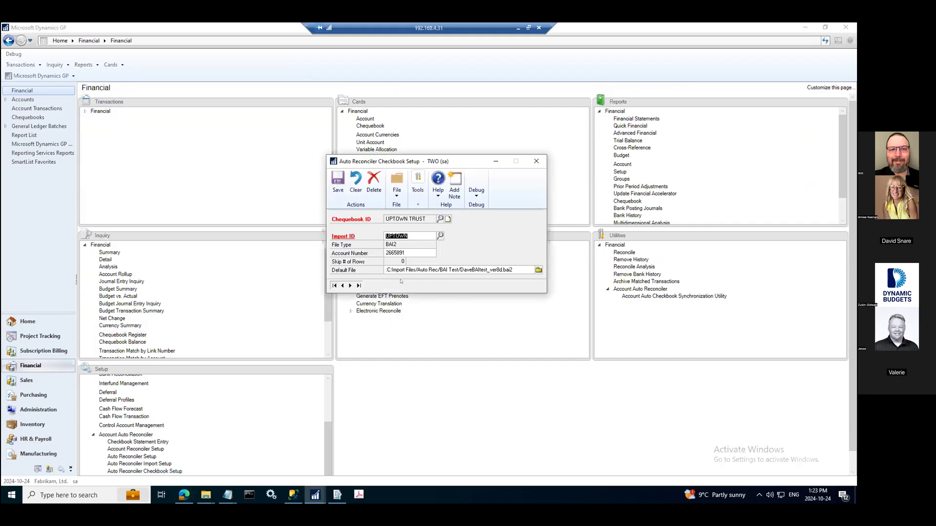
click(537, 162)
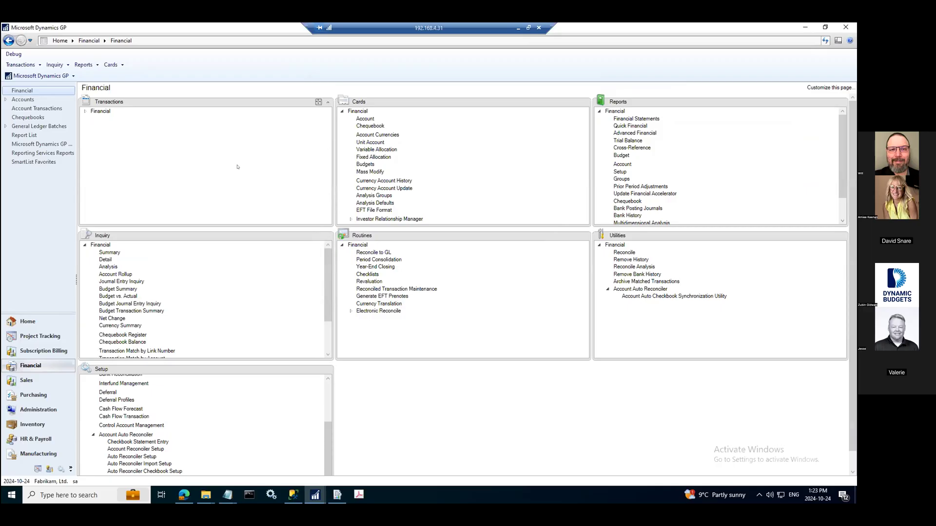
Open the Auto Reconciler transaction window and select the UPTOWN TRUST chequebook
click(85, 111)
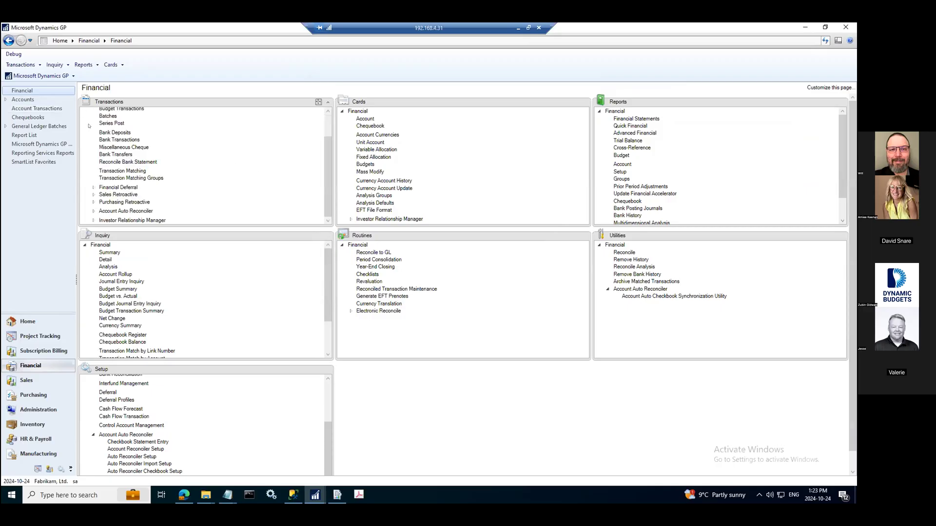
click(94, 210)
scroll(120, 197, down, 2)
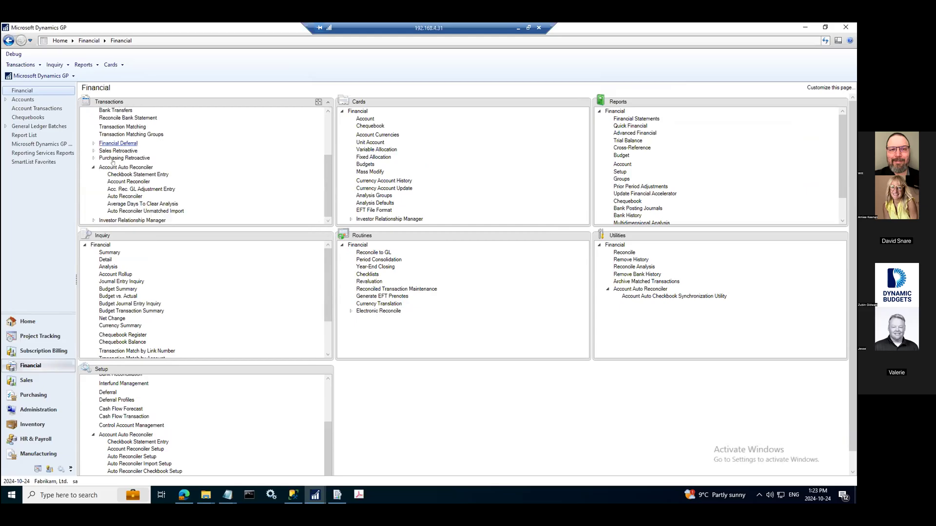
click(120, 196)
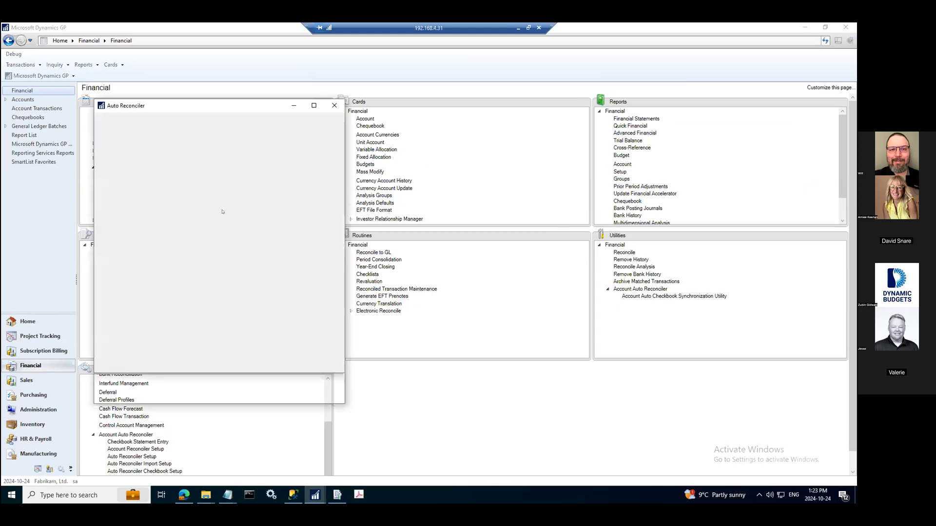
click(200, 162)
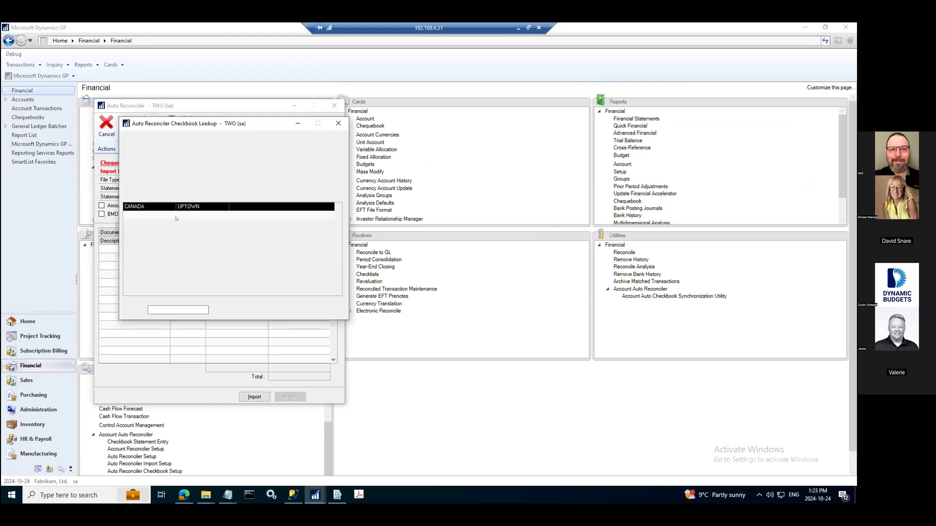
double_click(145, 247)
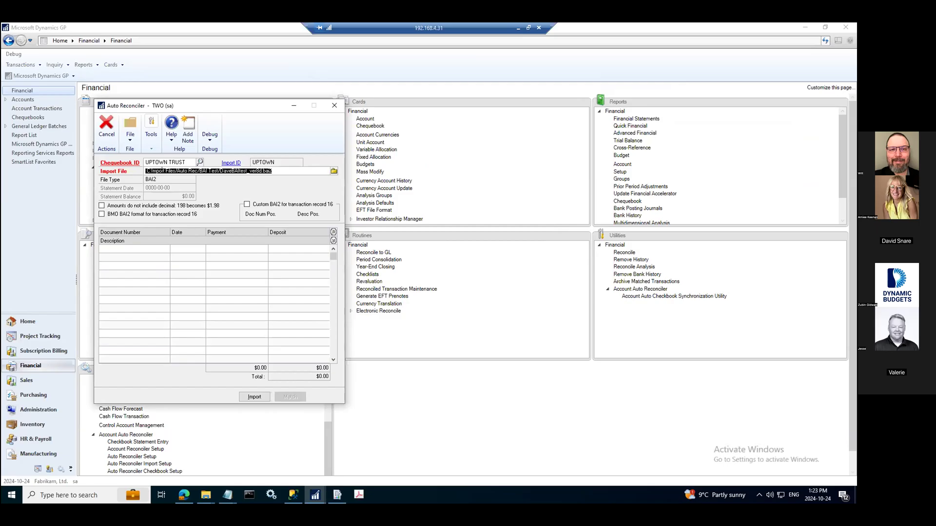
Choose the DaveBAItest_ver8t.bai2 import file and import its bank transactions
click(333, 171)
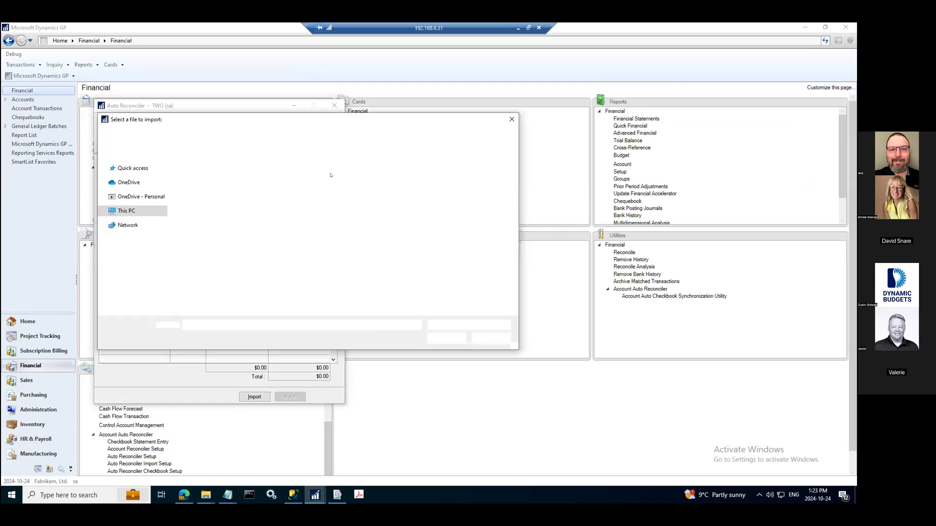
double_click(211, 269)
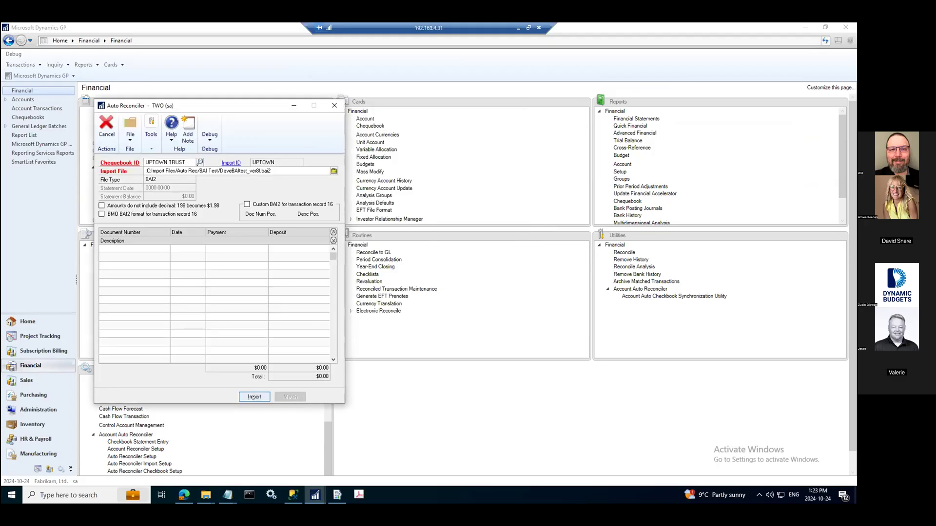
click(254, 398)
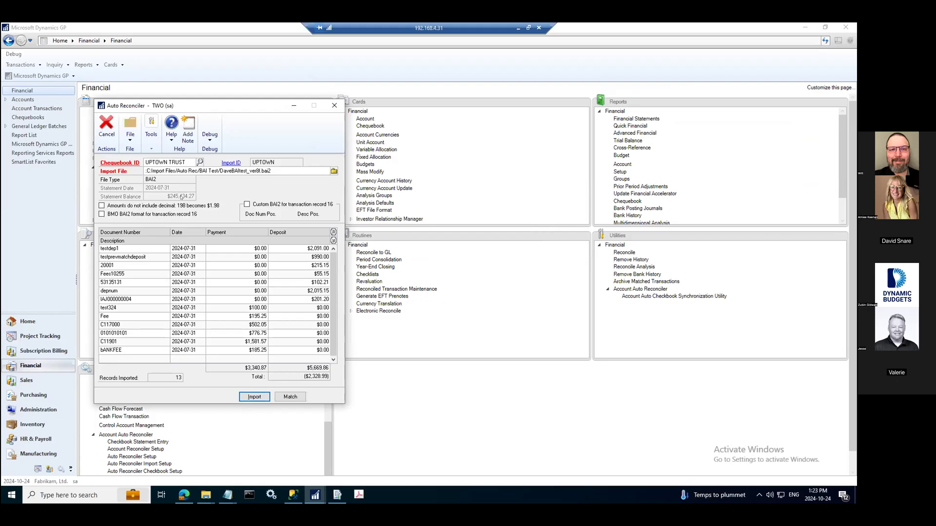
Match the imported transactions against Great Plains, open the reconcile window, and confirm matching deposits by amount within the grace period
click(297, 398)
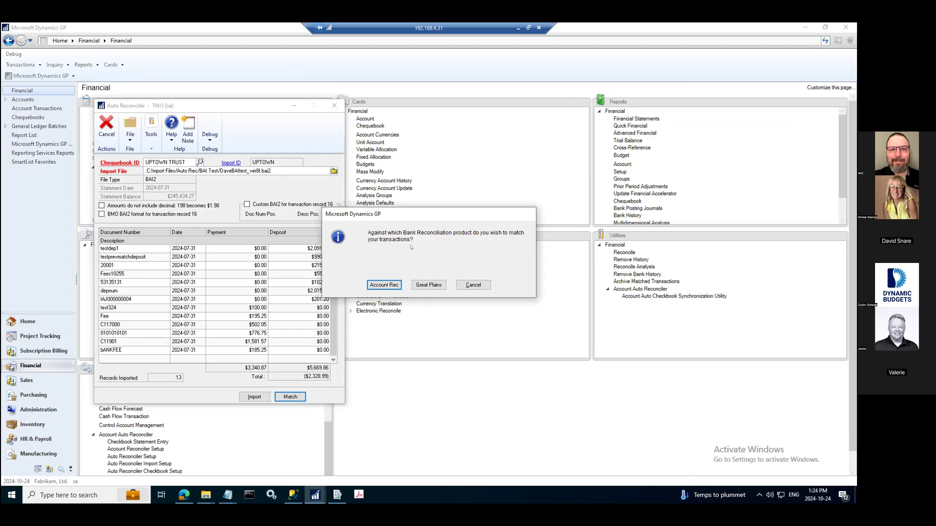
click(422, 284)
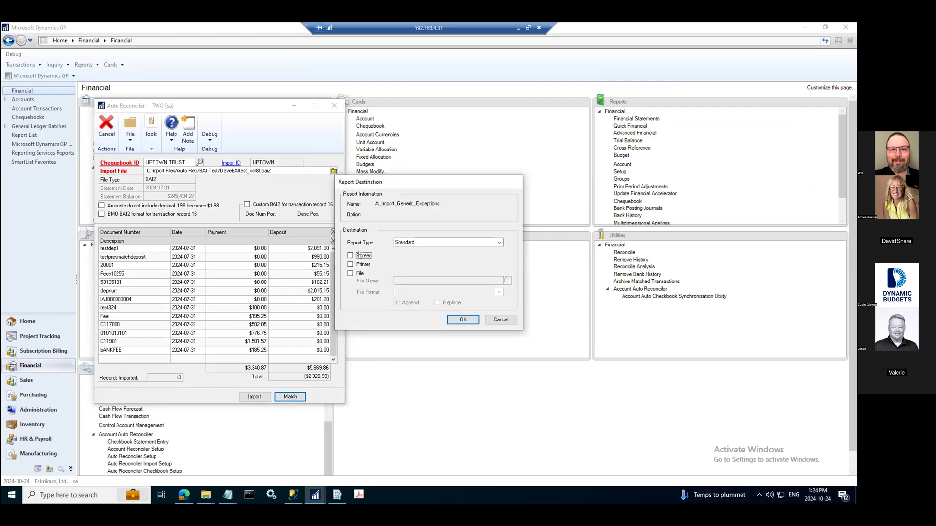
click(461, 324)
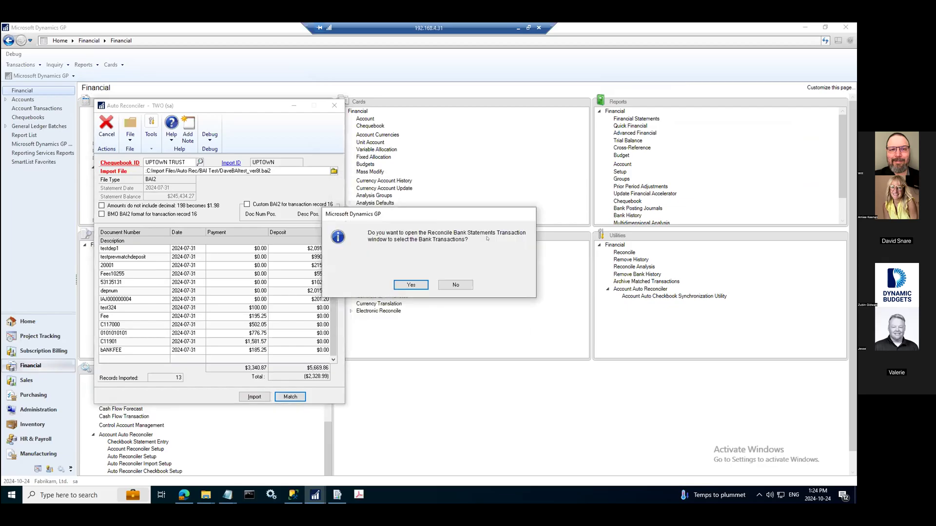
click(411, 284)
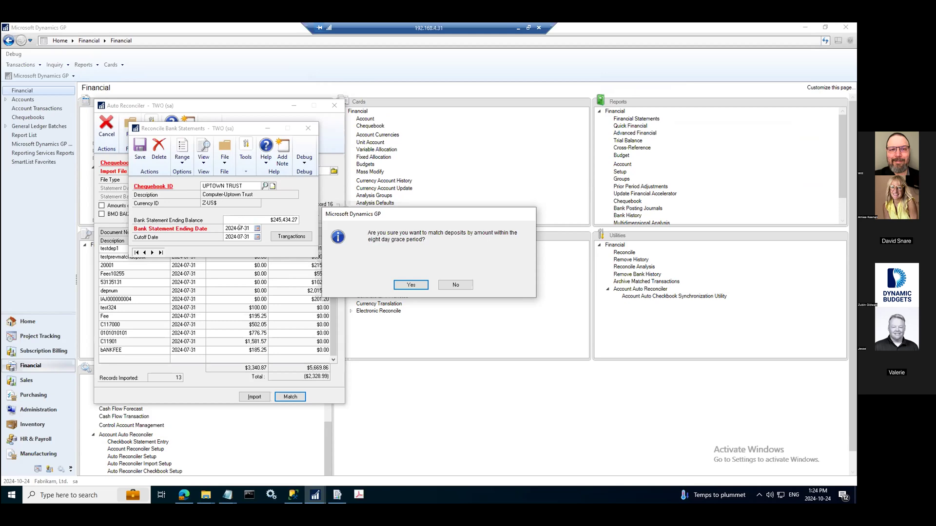
click(405, 284)
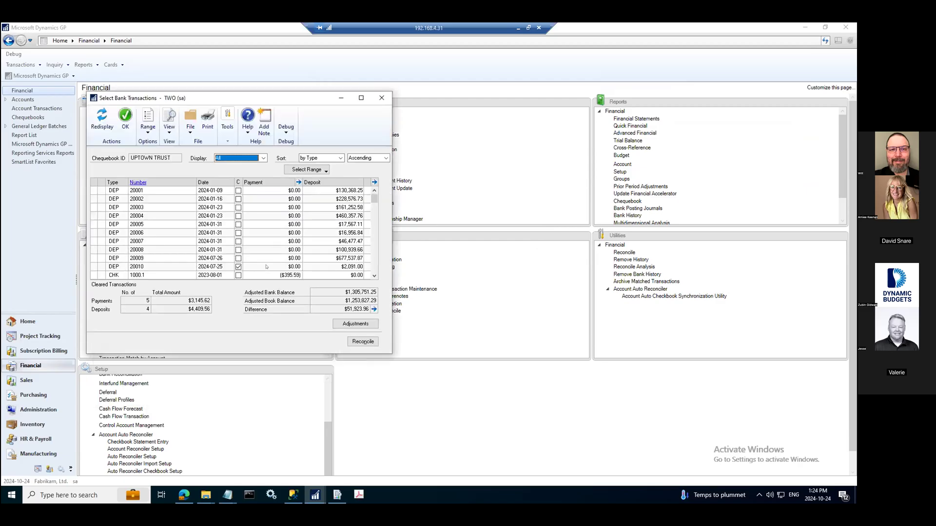
Review the bank reconciliation import exceptions report on screen, then close it
click(316, 494)
click(223, 454)
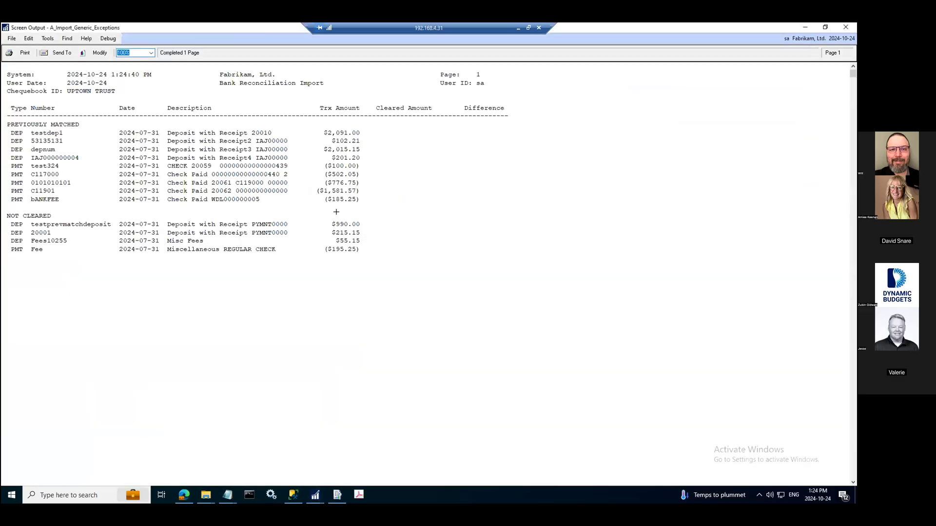
click(846, 27)
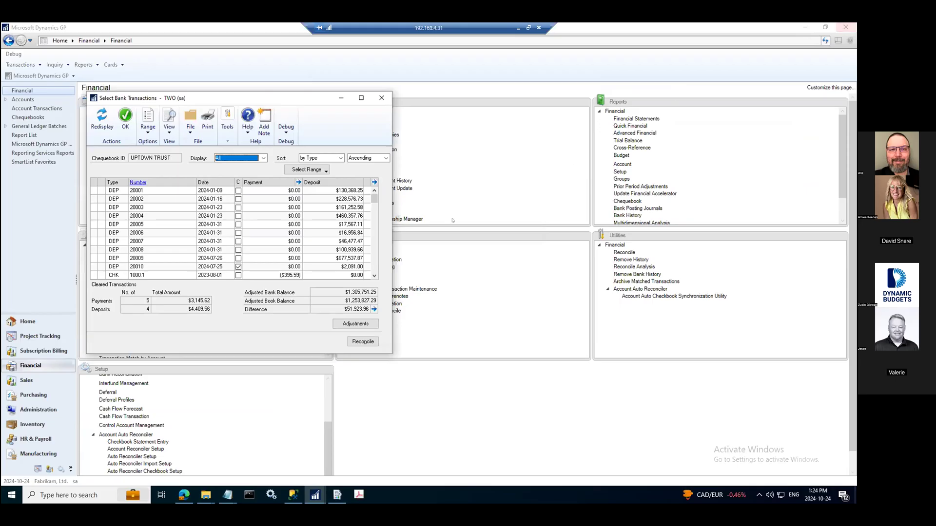
Close the Select Bank Transactions and Reconcile Bank Statements windows
click(382, 97)
click(308, 128)
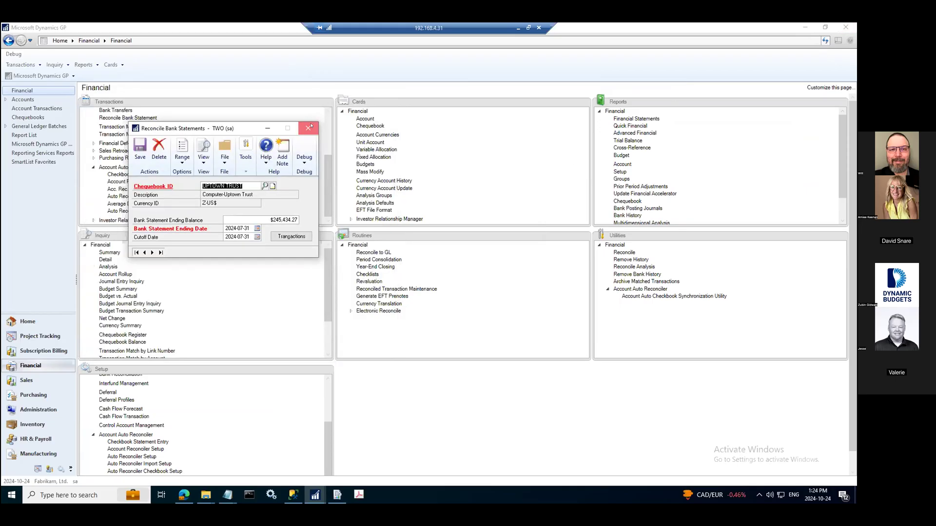
click(411, 284)
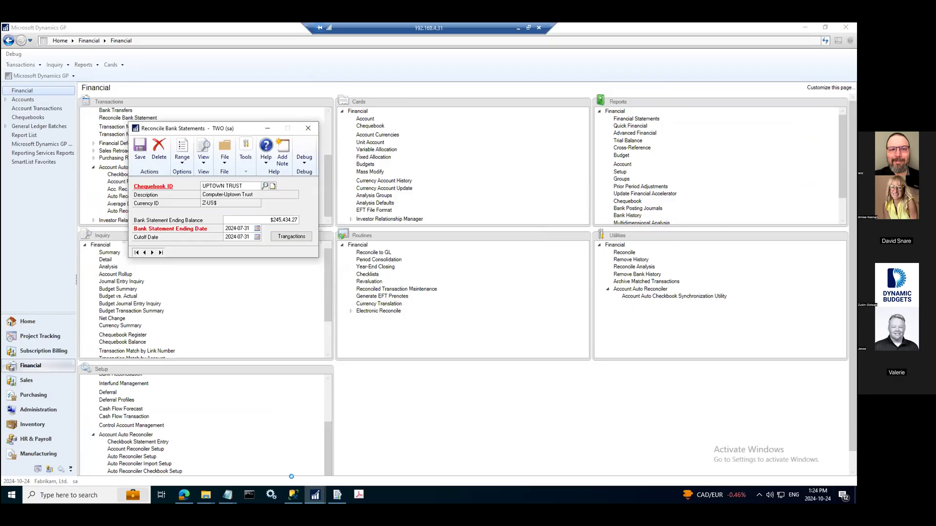
Open the Auto Reconciler window and select the UPTOWN TRUST chequebook
click(316, 495)
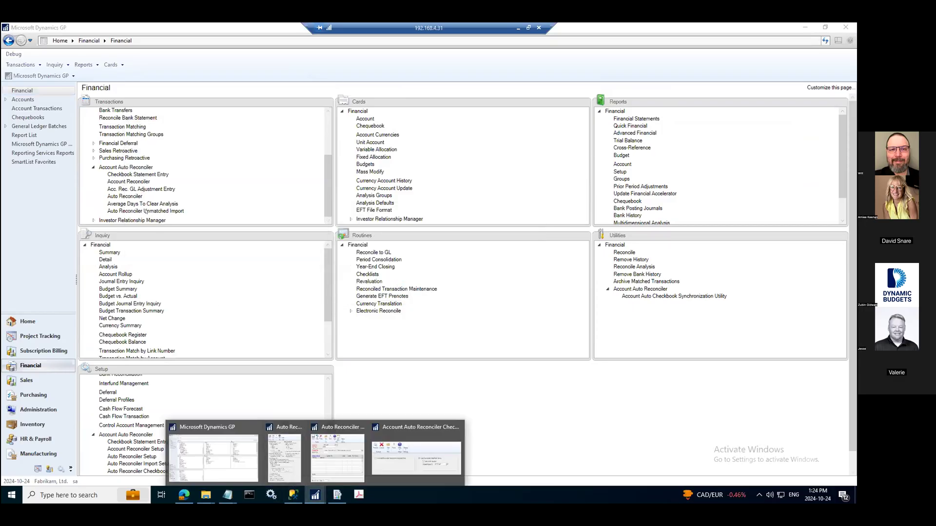
click(126, 196)
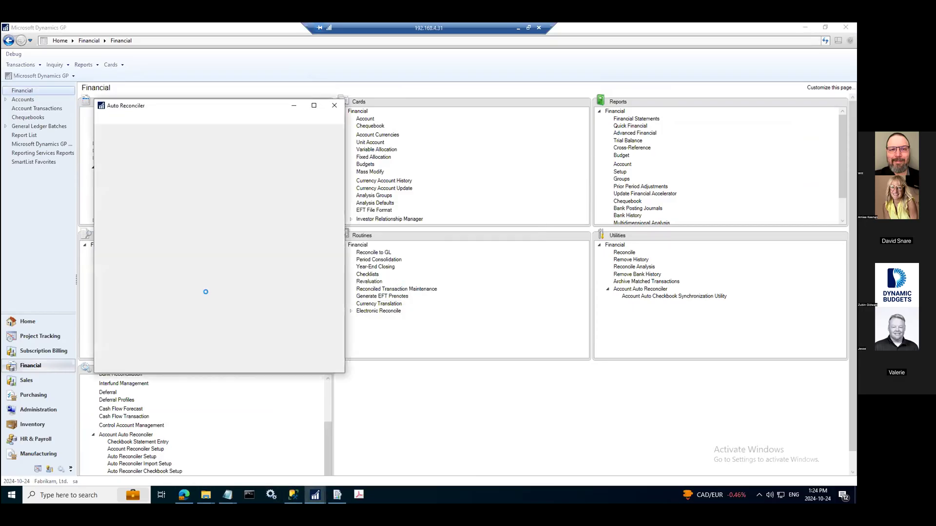
click(200, 162)
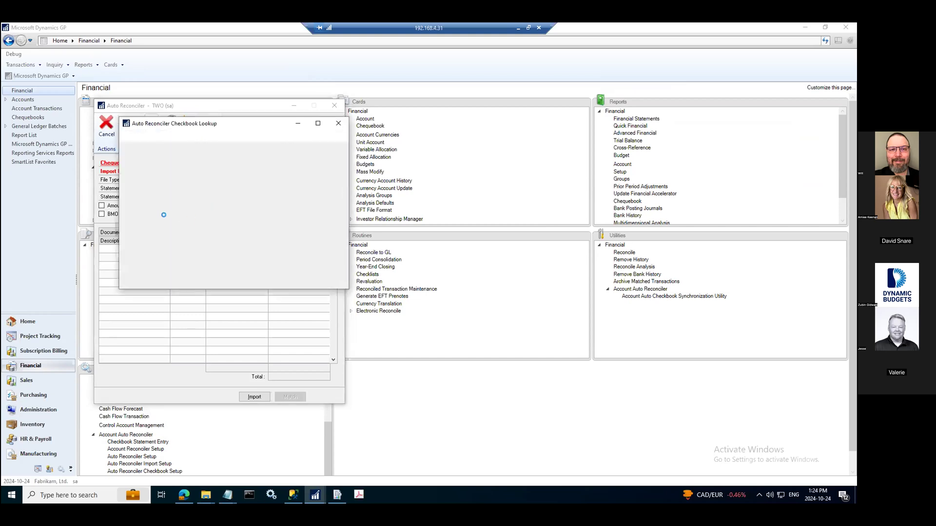
click(144, 248)
double_click(144, 249)
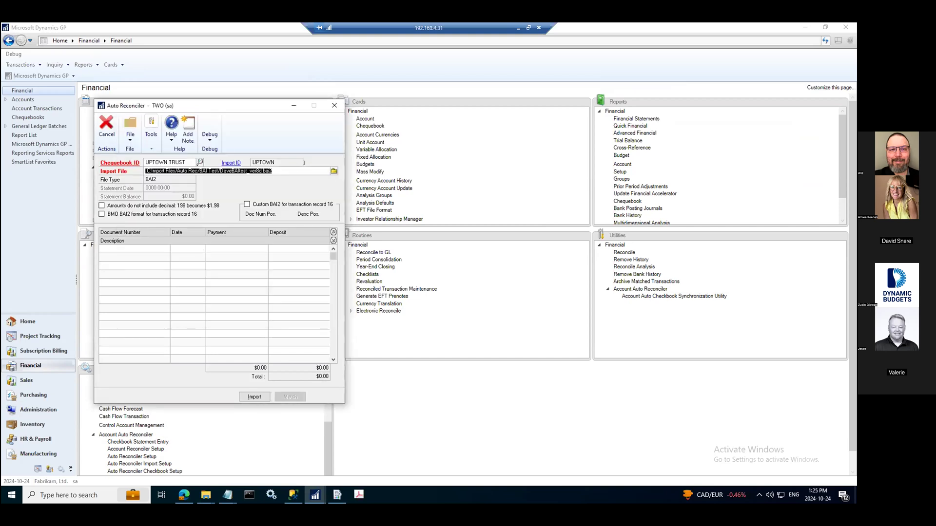
Choose the DaveBAItest_ver8f.bai2 import file and import its bank transactions
click(333, 172)
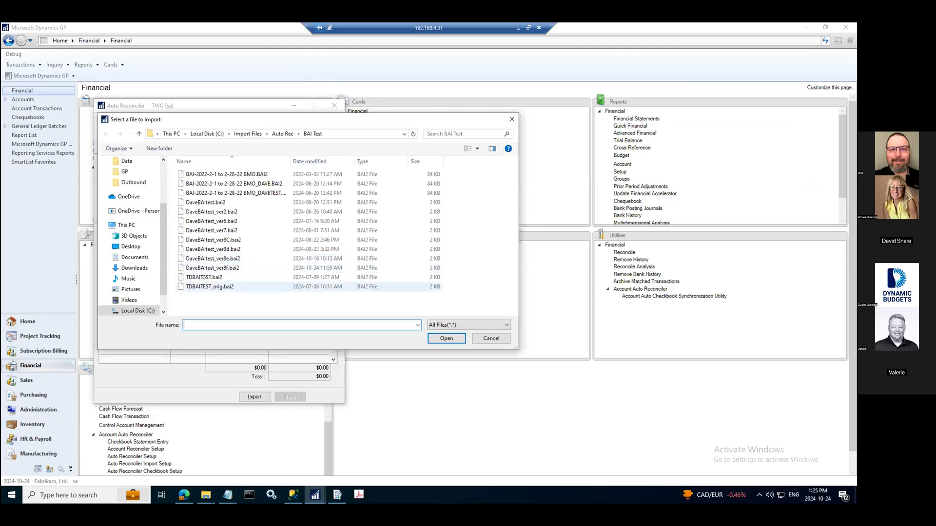
double_click(215, 268)
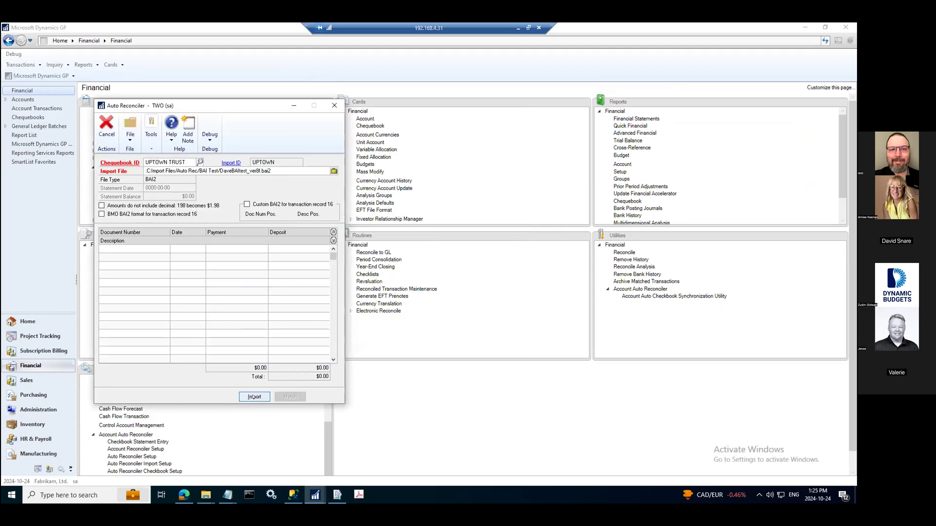
click(258, 396)
Match the imported transactions against Account Rec and open the Auto Reconciler Unmatched Import window for unmatched records
click(289, 397)
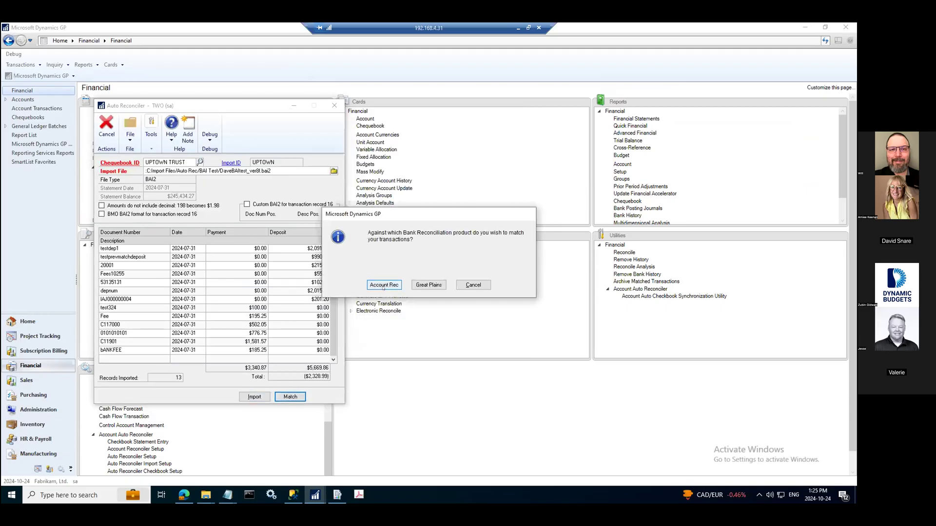
click(384, 285)
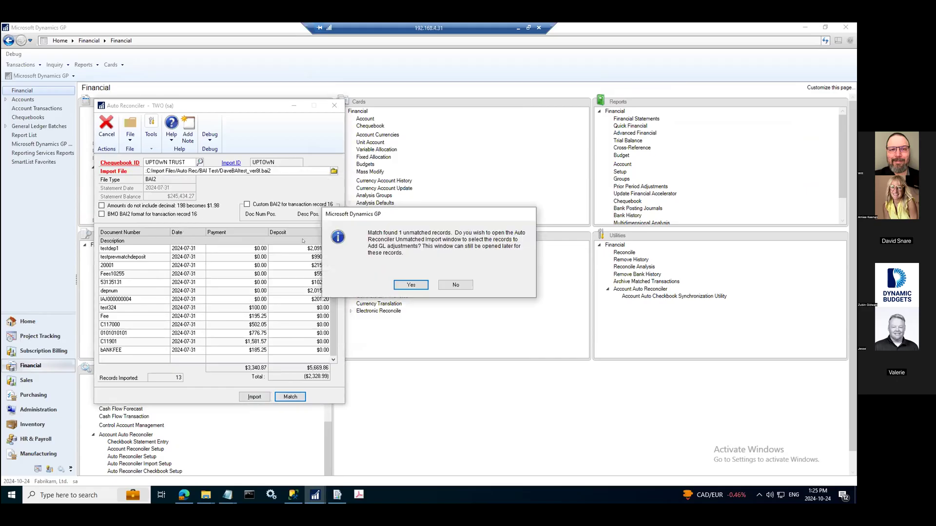
drag(416, 211, 509, 189)
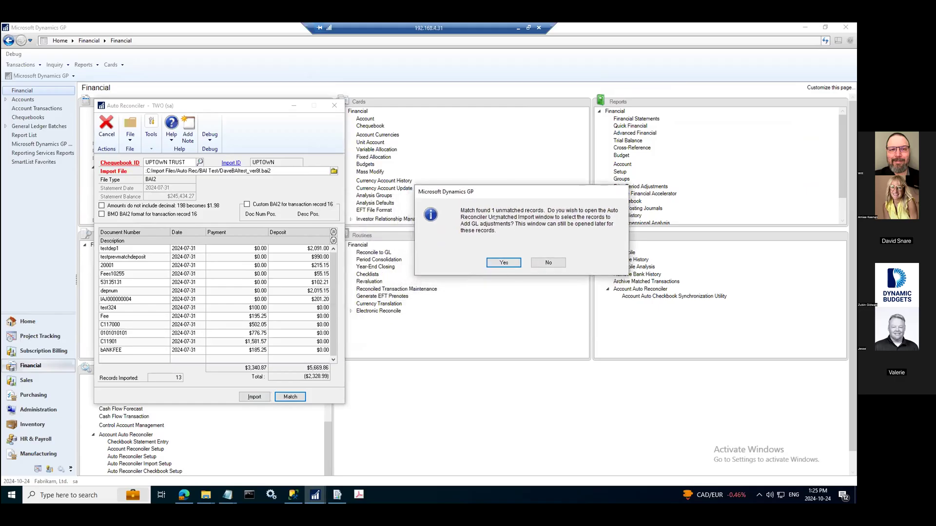
click(494, 262)
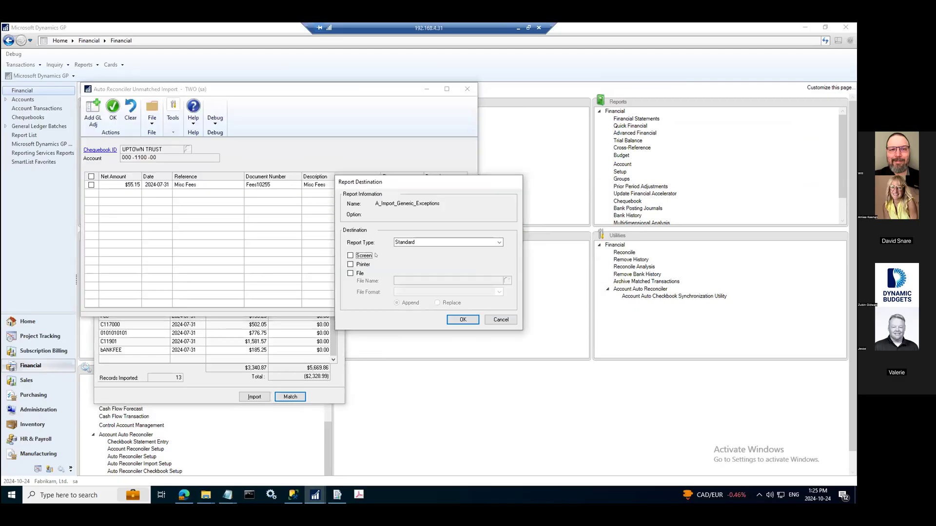
Send the import exceptions report to the screen and agree to open the Account Reconciler Transactions window
click(350, 256)
click(463, 319)
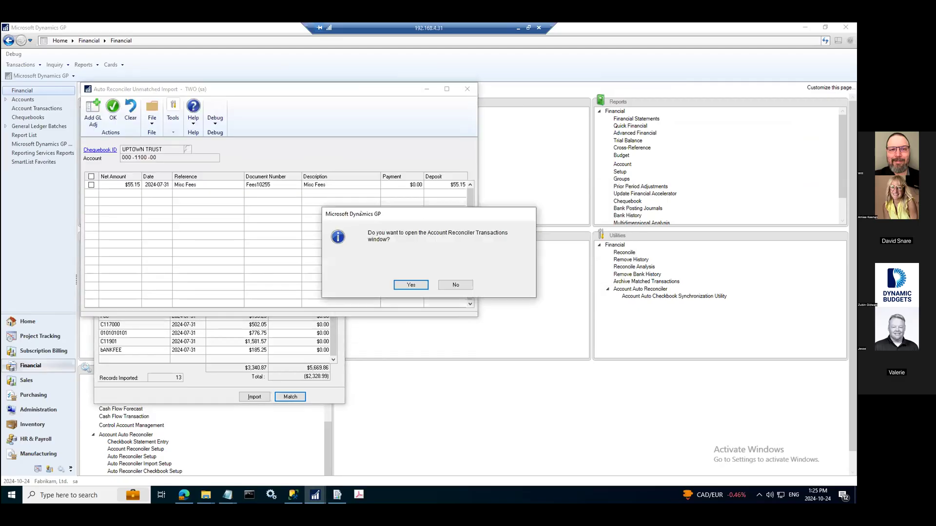
key(Return)
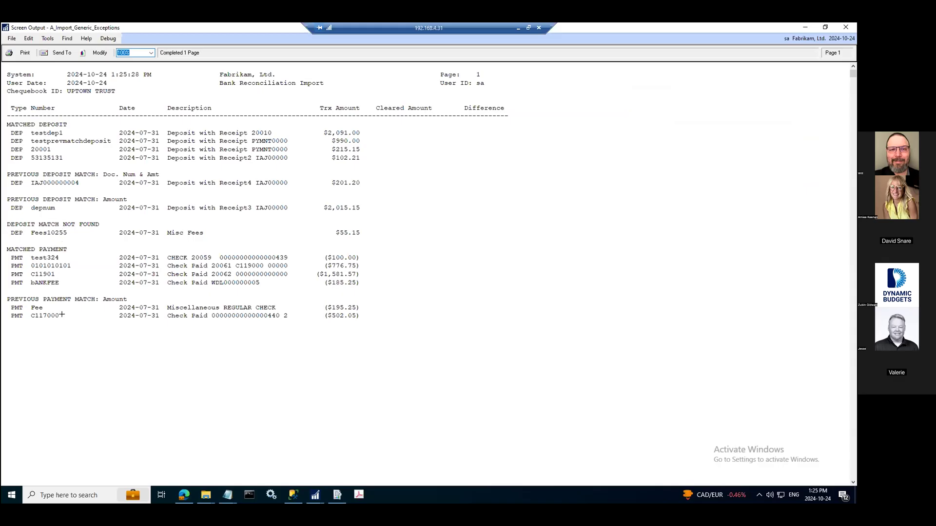
Review the bank reconciliation import exceptions report, then close it
click(50, 227)
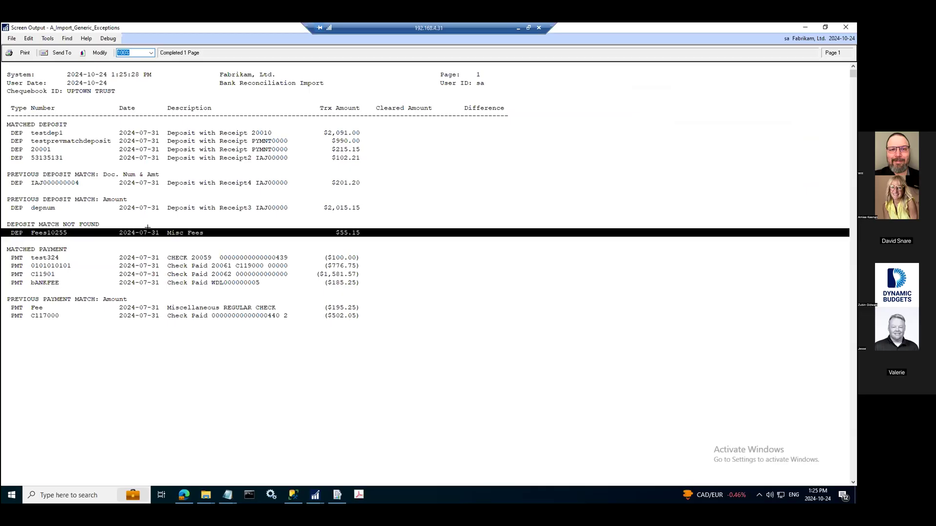
click(846, 28)
drag(210, 100, 567, 115)
click(217, 89)
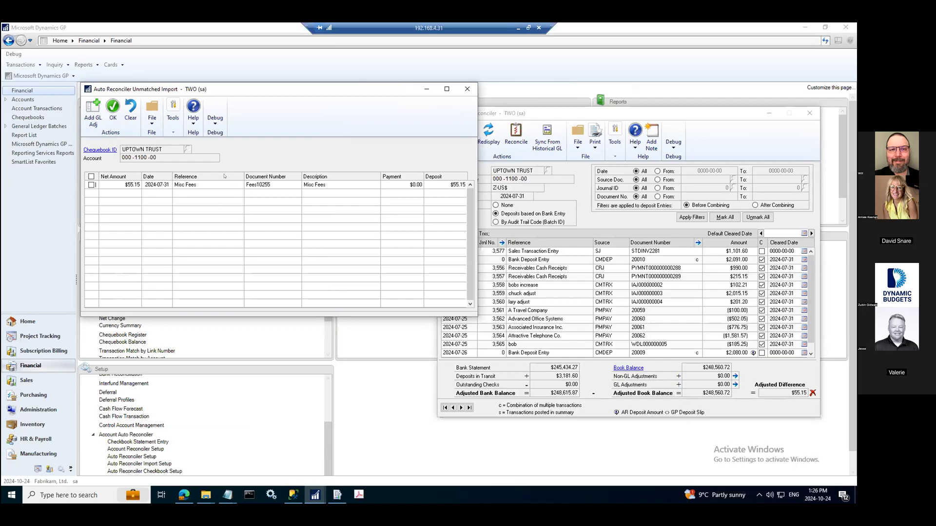
Mark the unmatched Misc Fees deposit and create a GL adjustment for it
drag(210, 89, 182, 121)
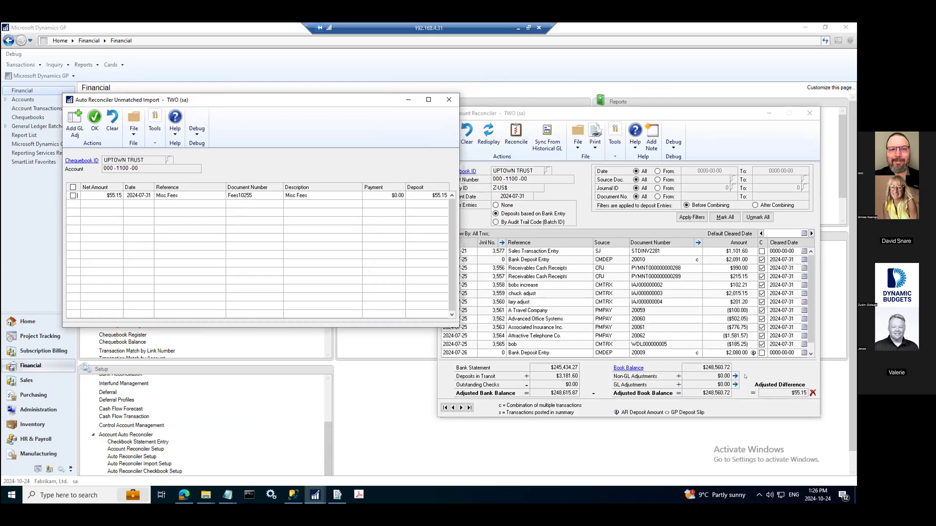
click(74, 196)
click(73, 124)
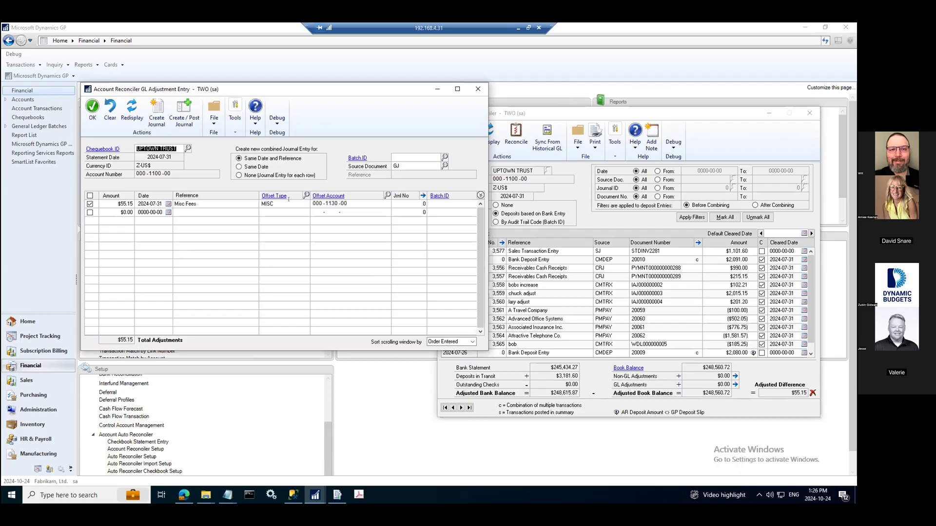
Open the MISC offset type in Offset Type Maintenance to review its settings, then close it
click(276, 195)
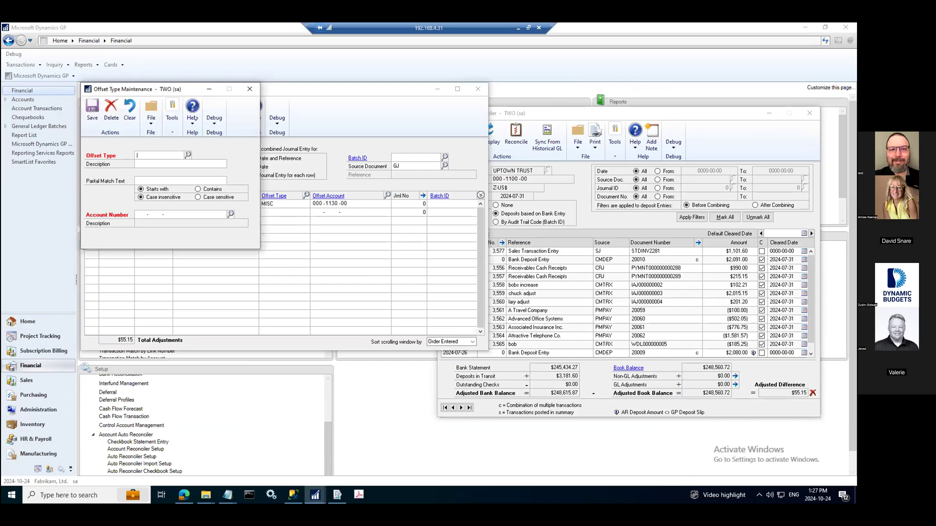
click(187, 155)
double_click(152, 195)
drag(166, 89, 668, 101)
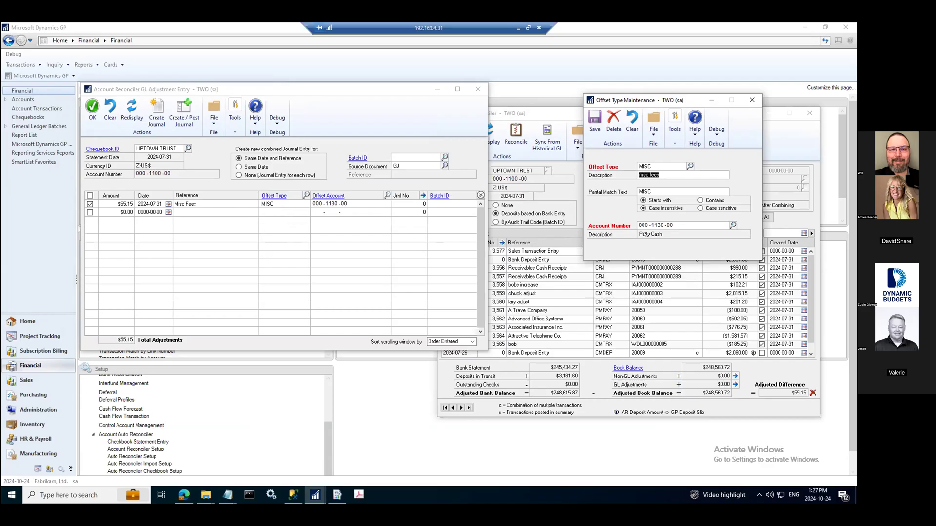
click(751, 101)
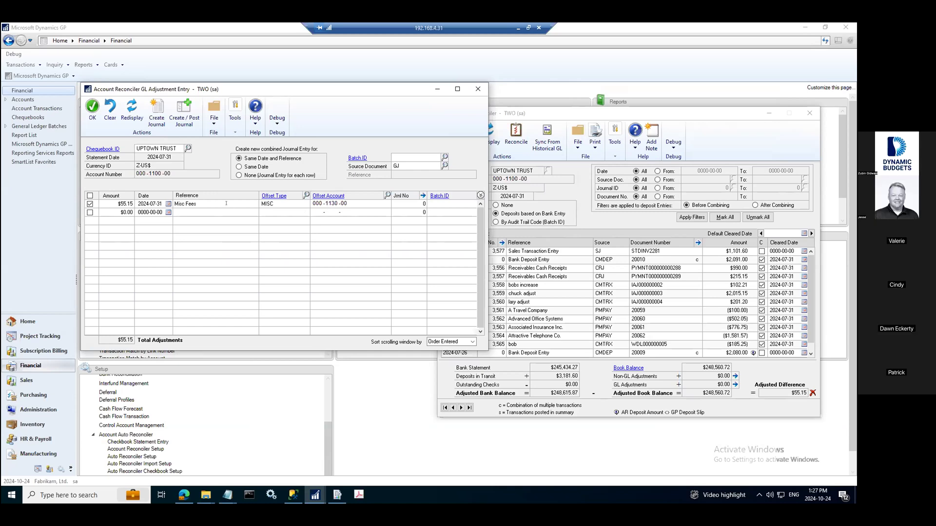
Accept the GL adjustment entry for the Misc Fees amount with offset type MISC
click(409, 157)
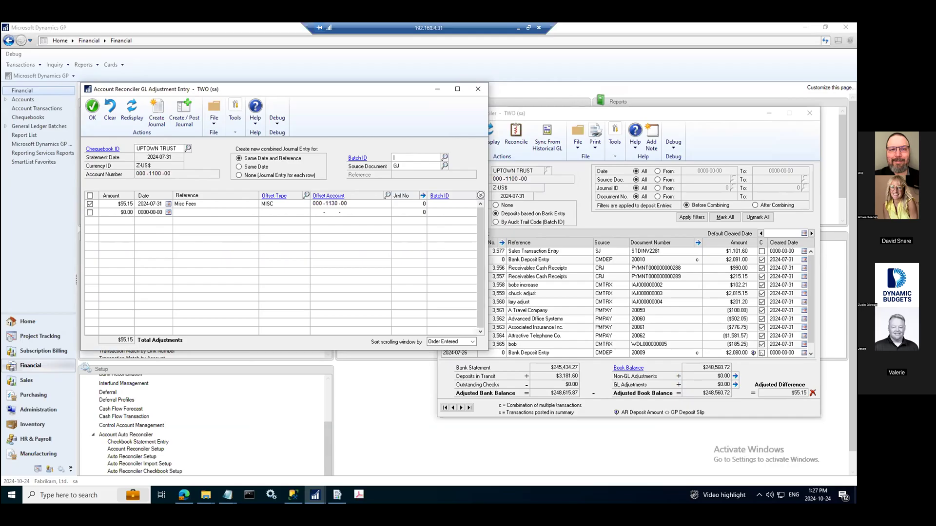
click(92, 108)
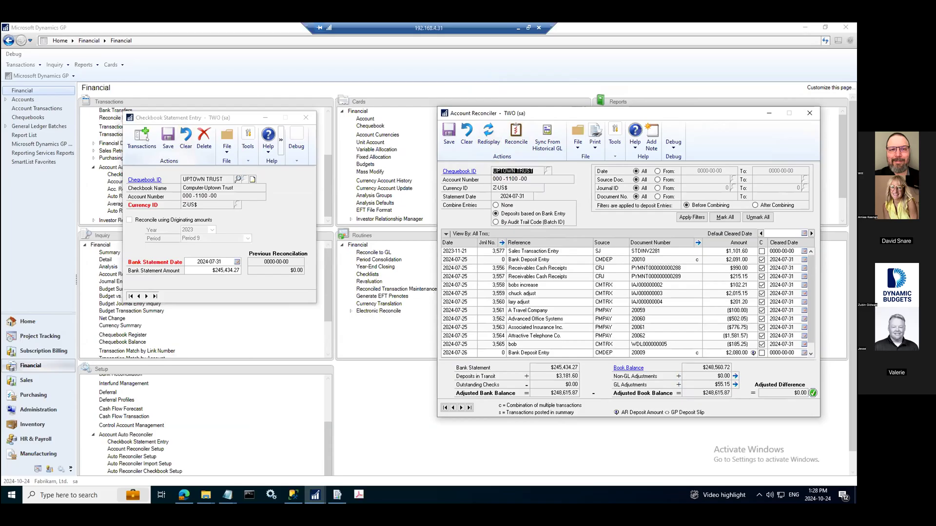
Open SmartList and expand the Account Reconciler folder to view its available lists, then close it
click(40, 204)
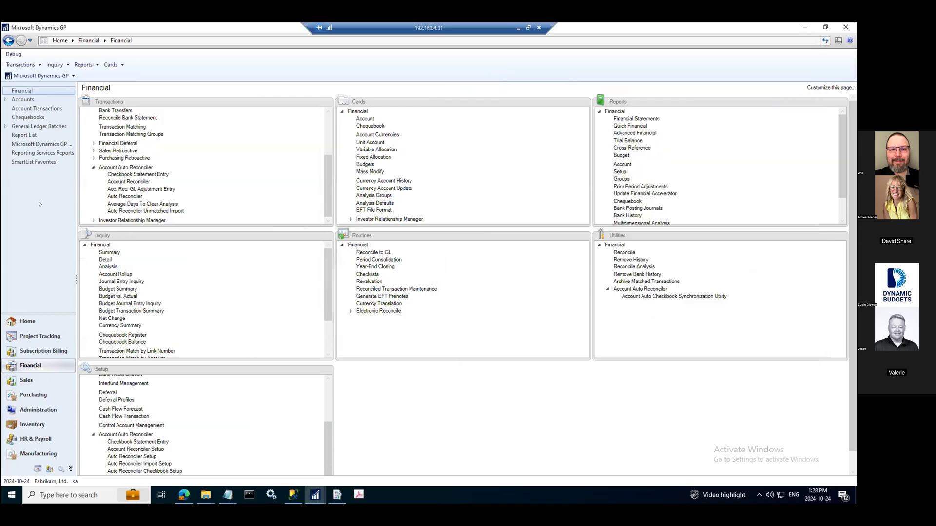
click(38, 76)
click(56, 142)
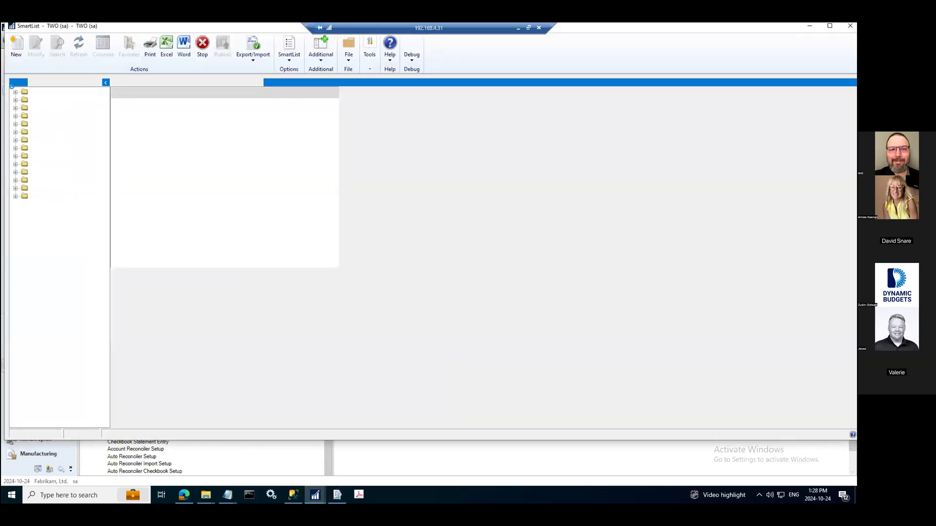
click(15, 92)
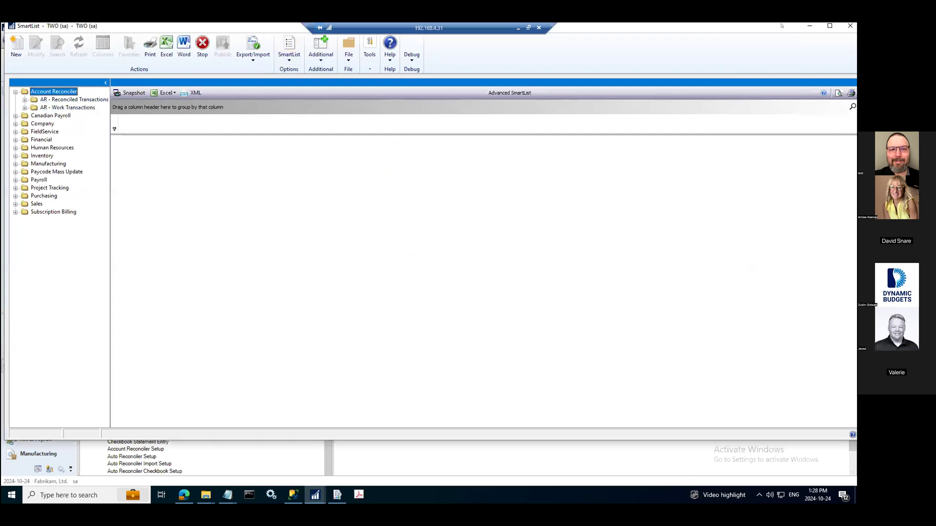
click(809, 26)
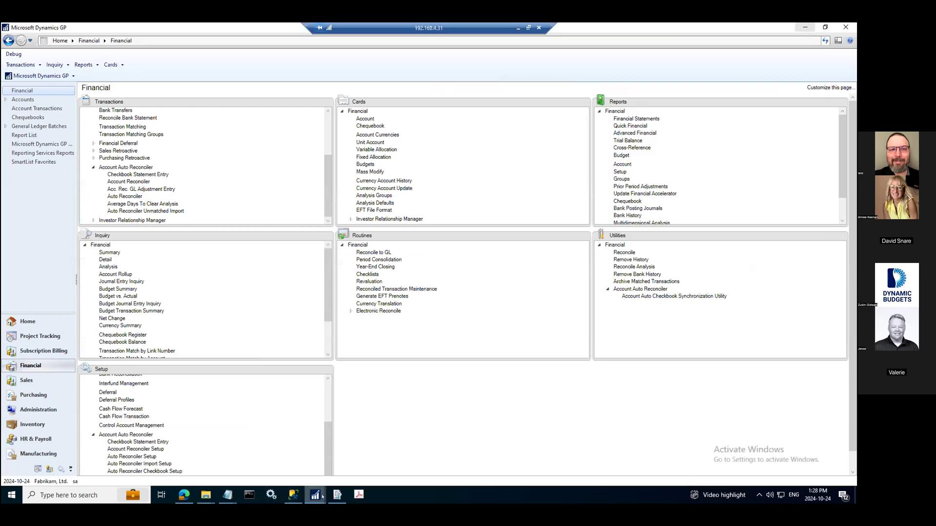
Bring back the Account Reconciler window and open its report print selection, then cancel it
mouse_move(315, 494)
click(451, 454)
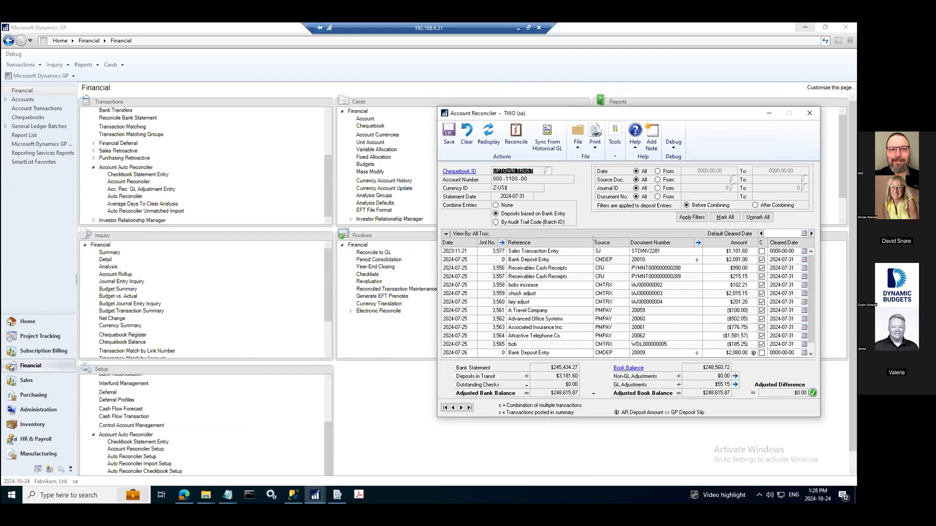
click(594, 146)
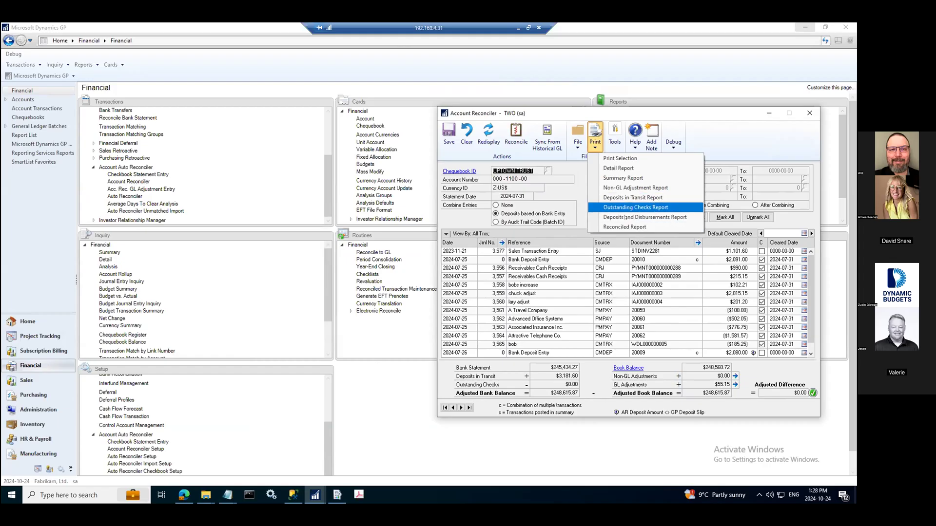
click(620, 158)
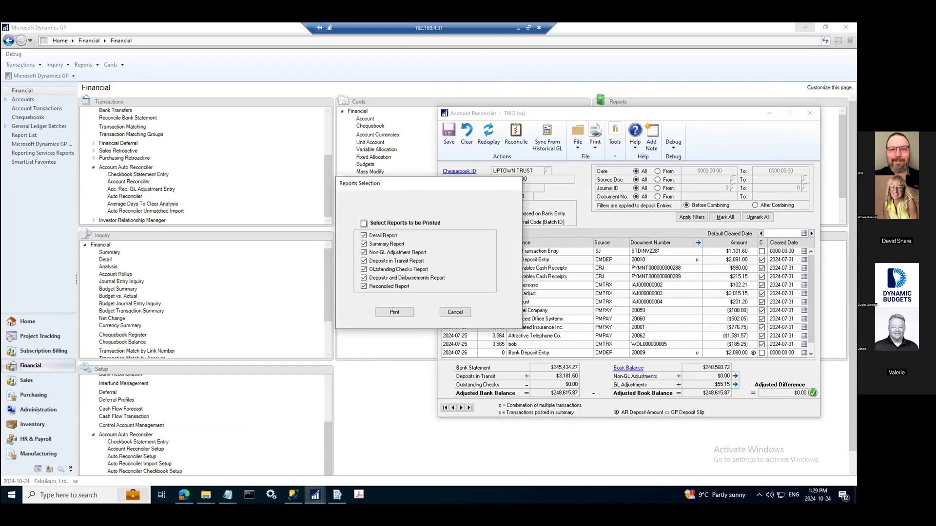
click(447, 311)
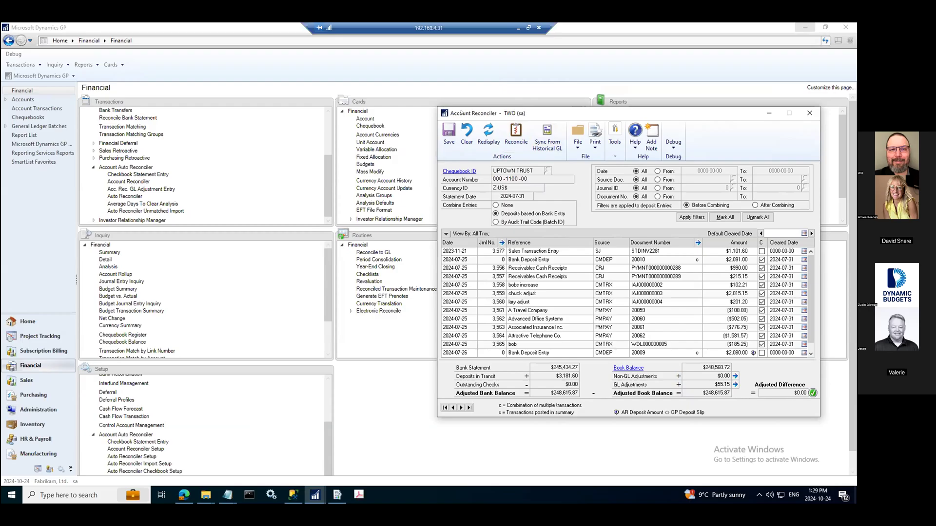
drag(460, 113, 396, 111)
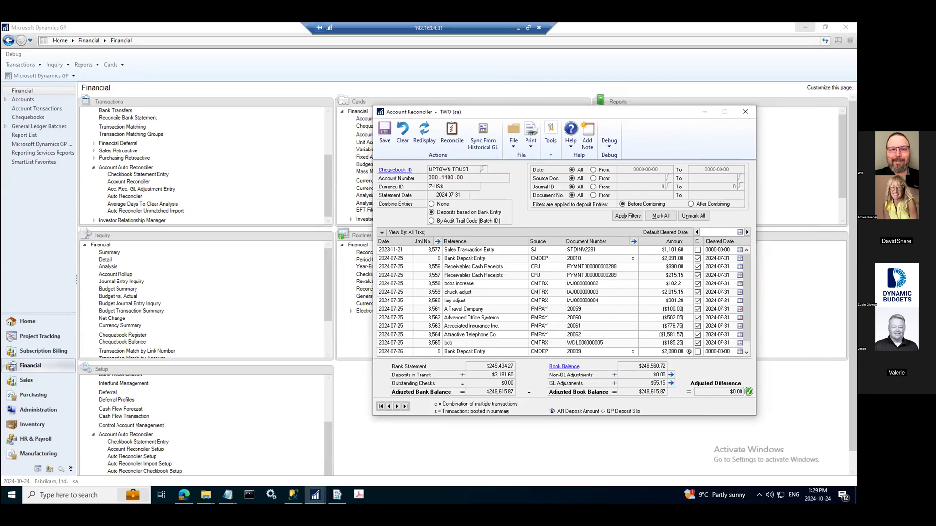
key(alt+Tab)
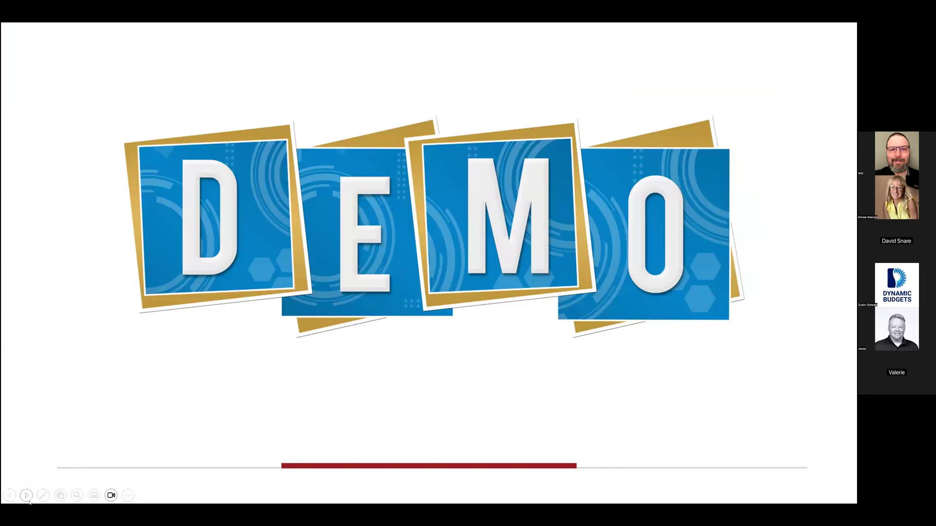
click(29, 497)
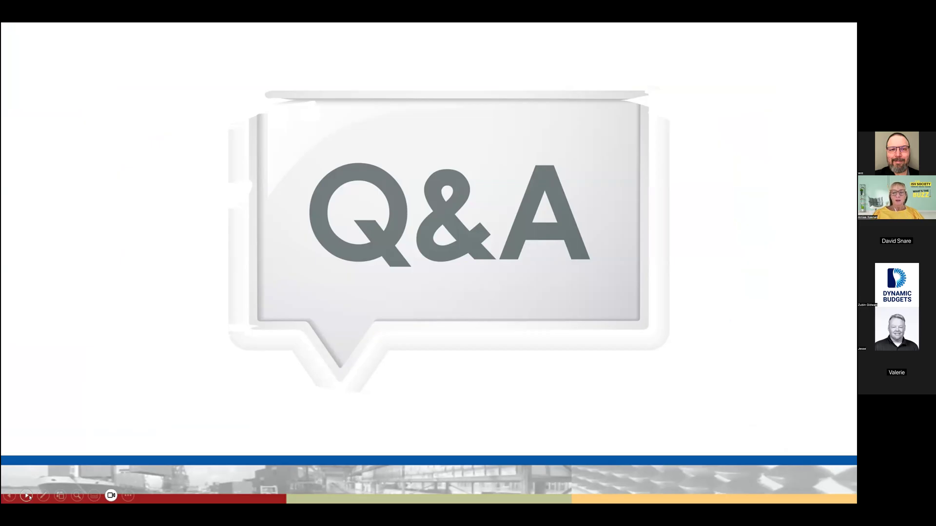
click(26, 496)
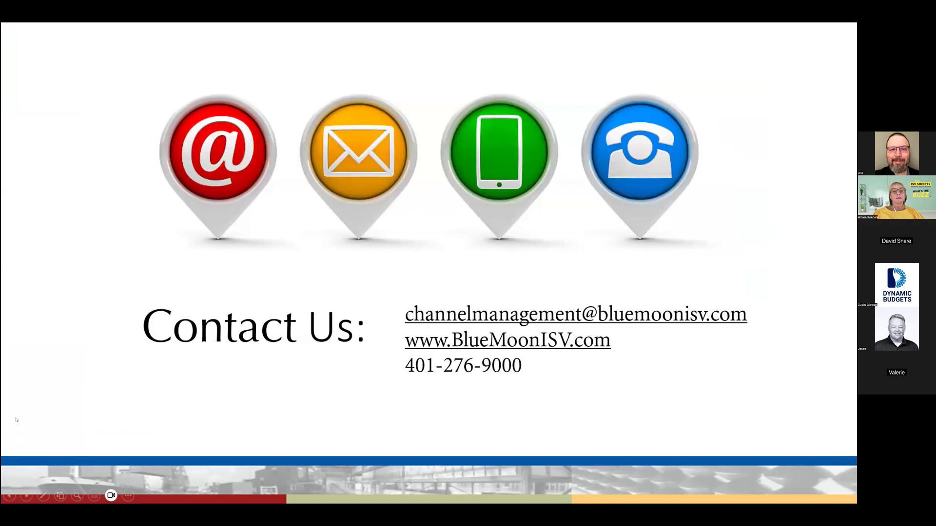